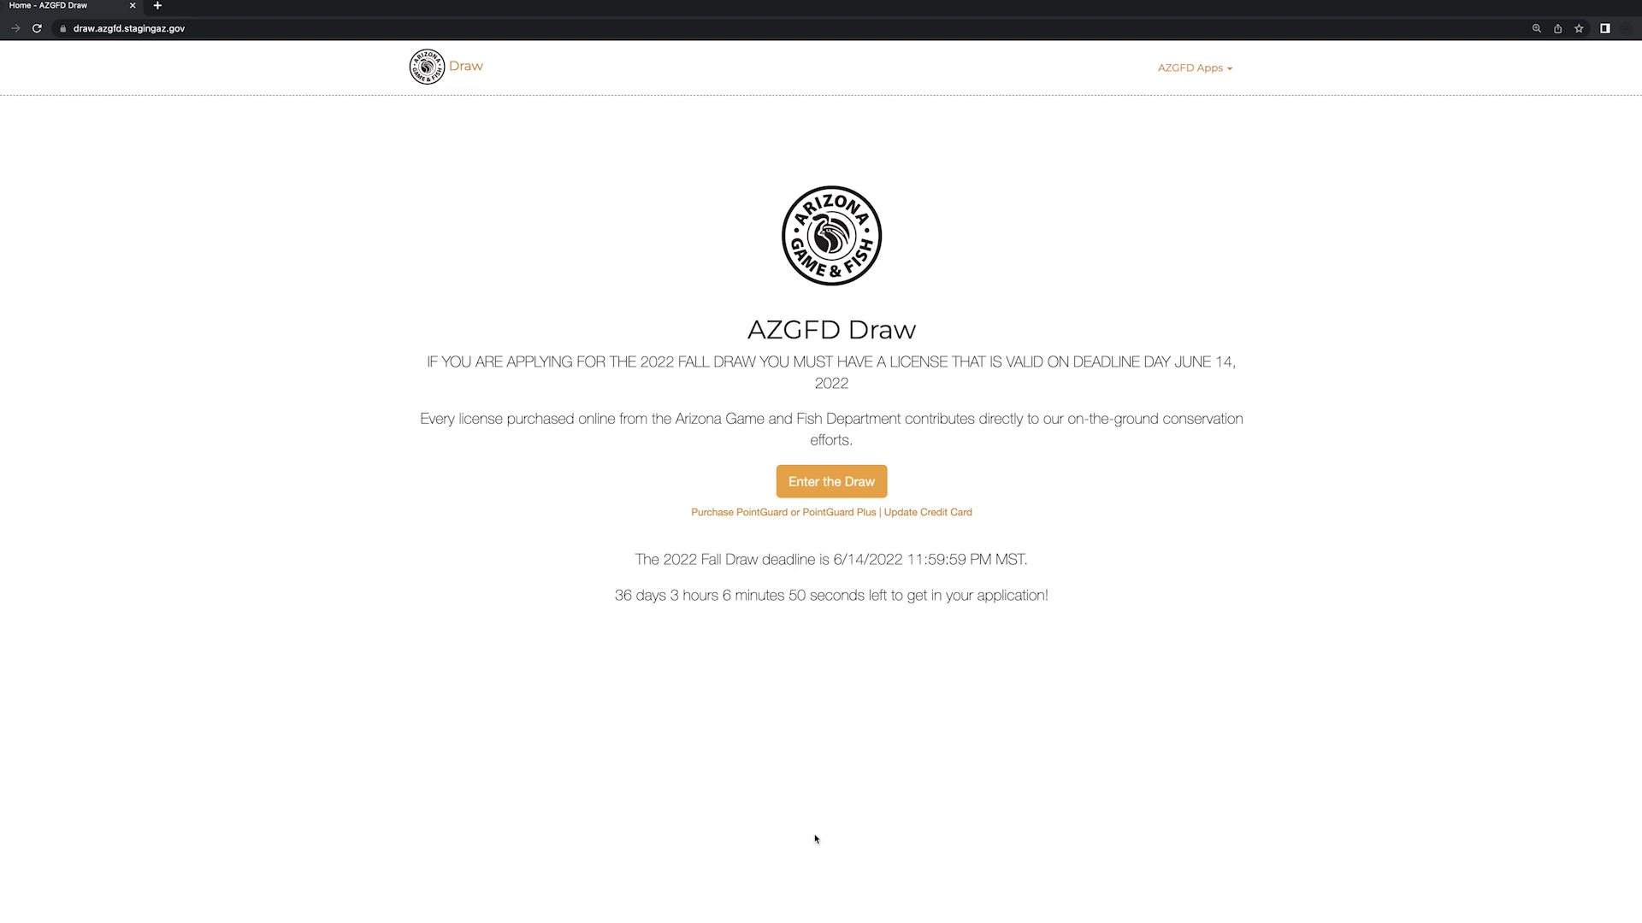
- Enter the draw, acknowledge the SSN statement with reCAPTCHA, and start adding an applicant
left_click(847, 491)
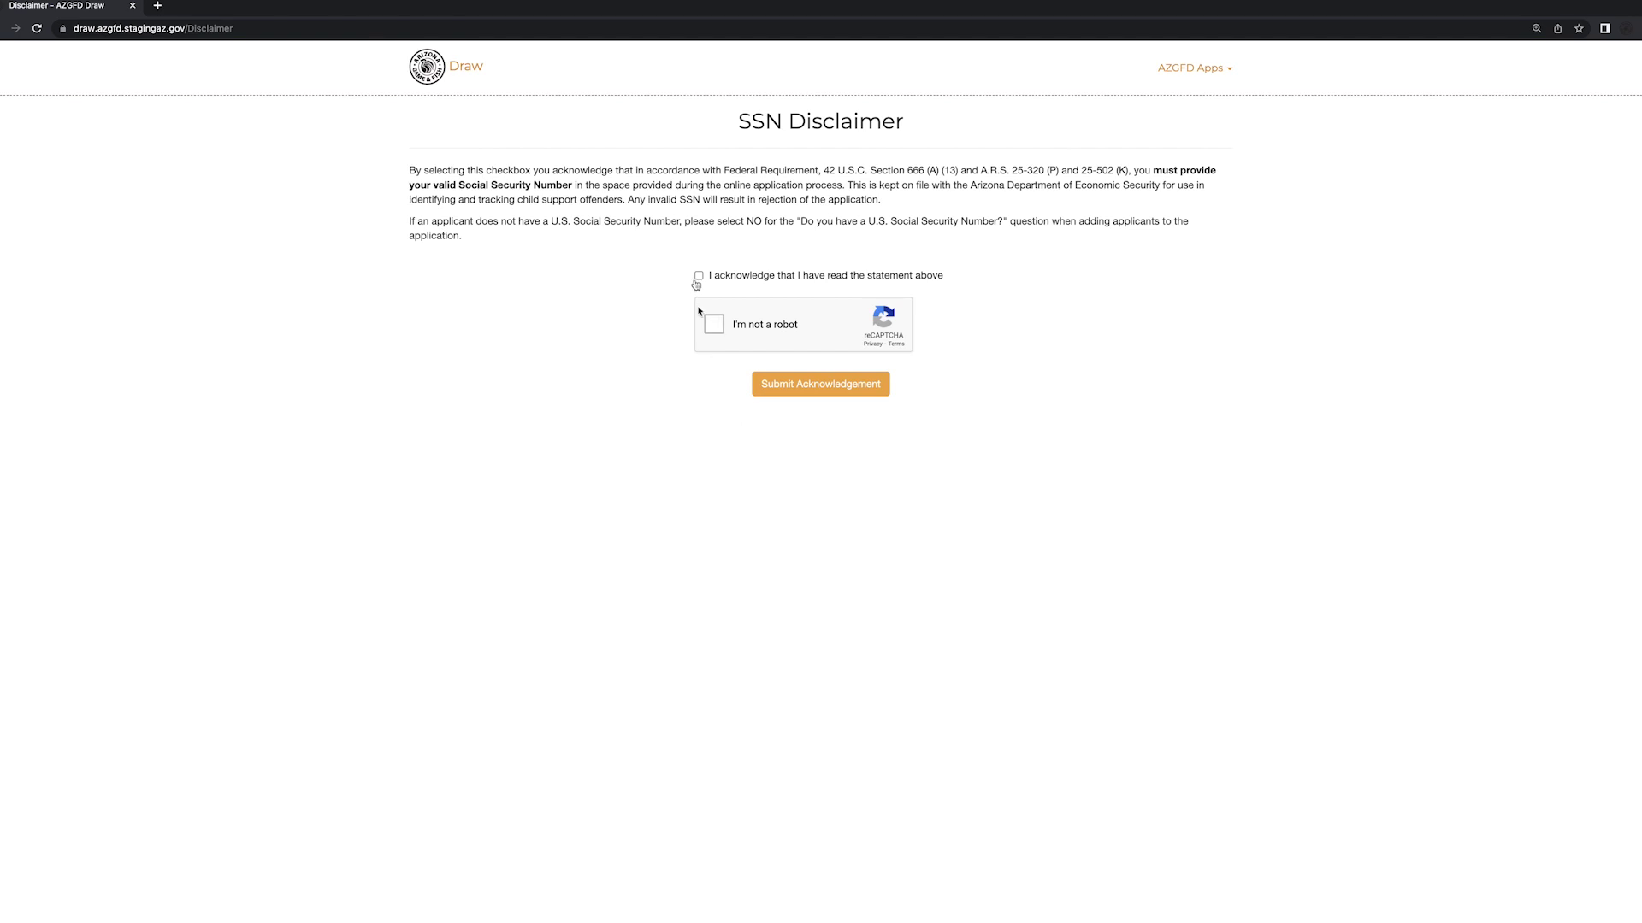
left_click(698, 277)
left_click(713, 325)
left_click(819, 386)
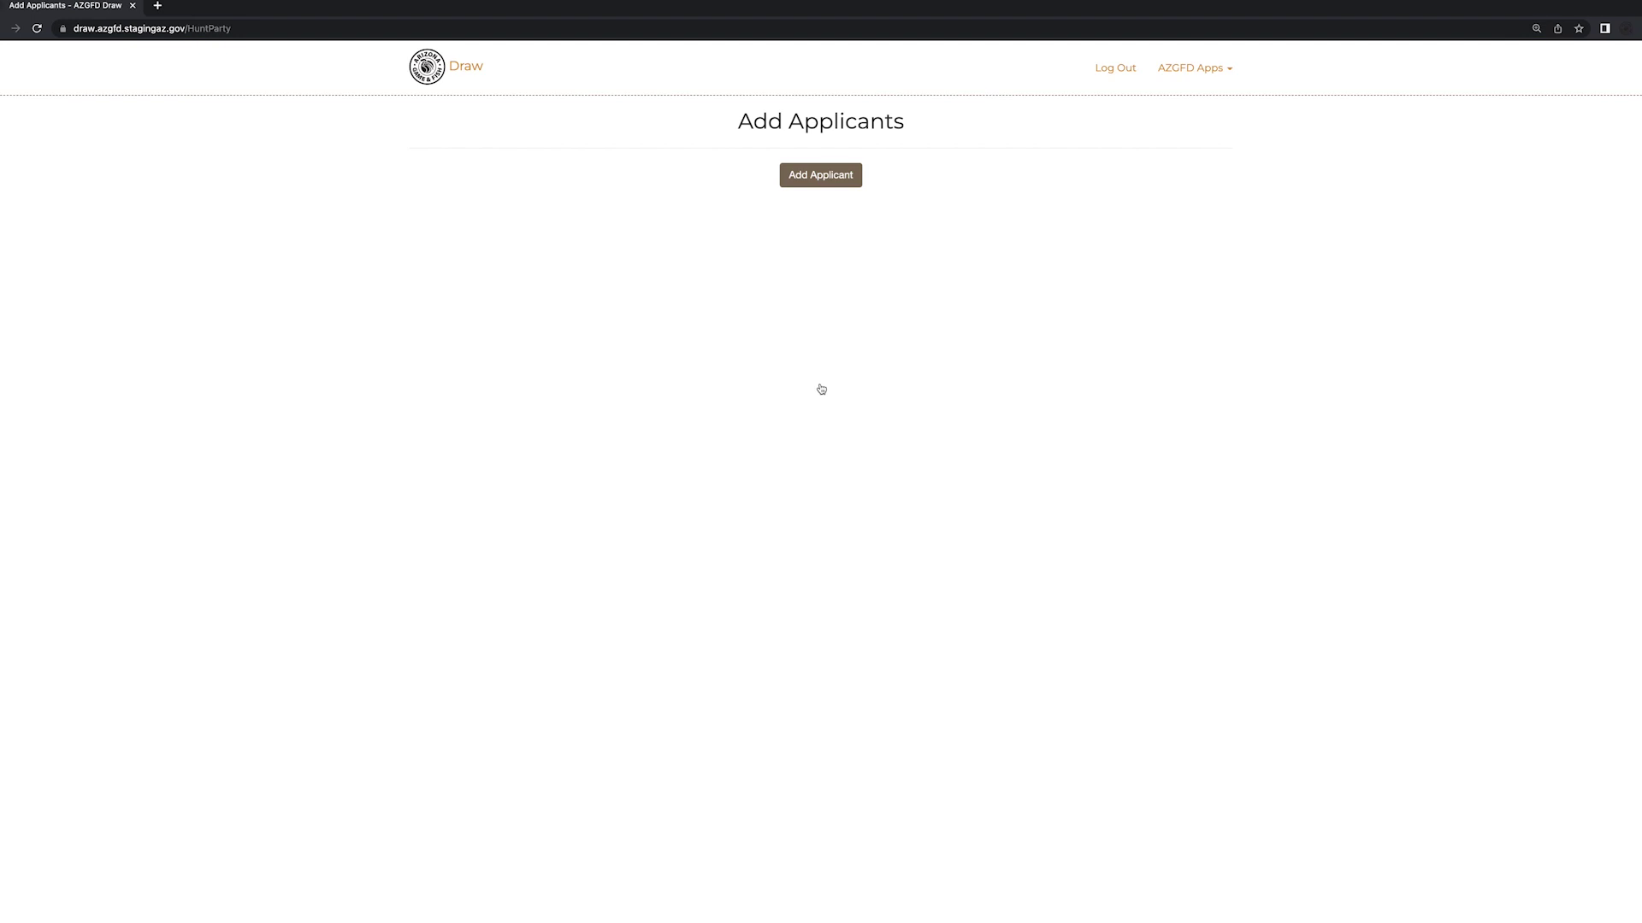
left_click(819, 188)
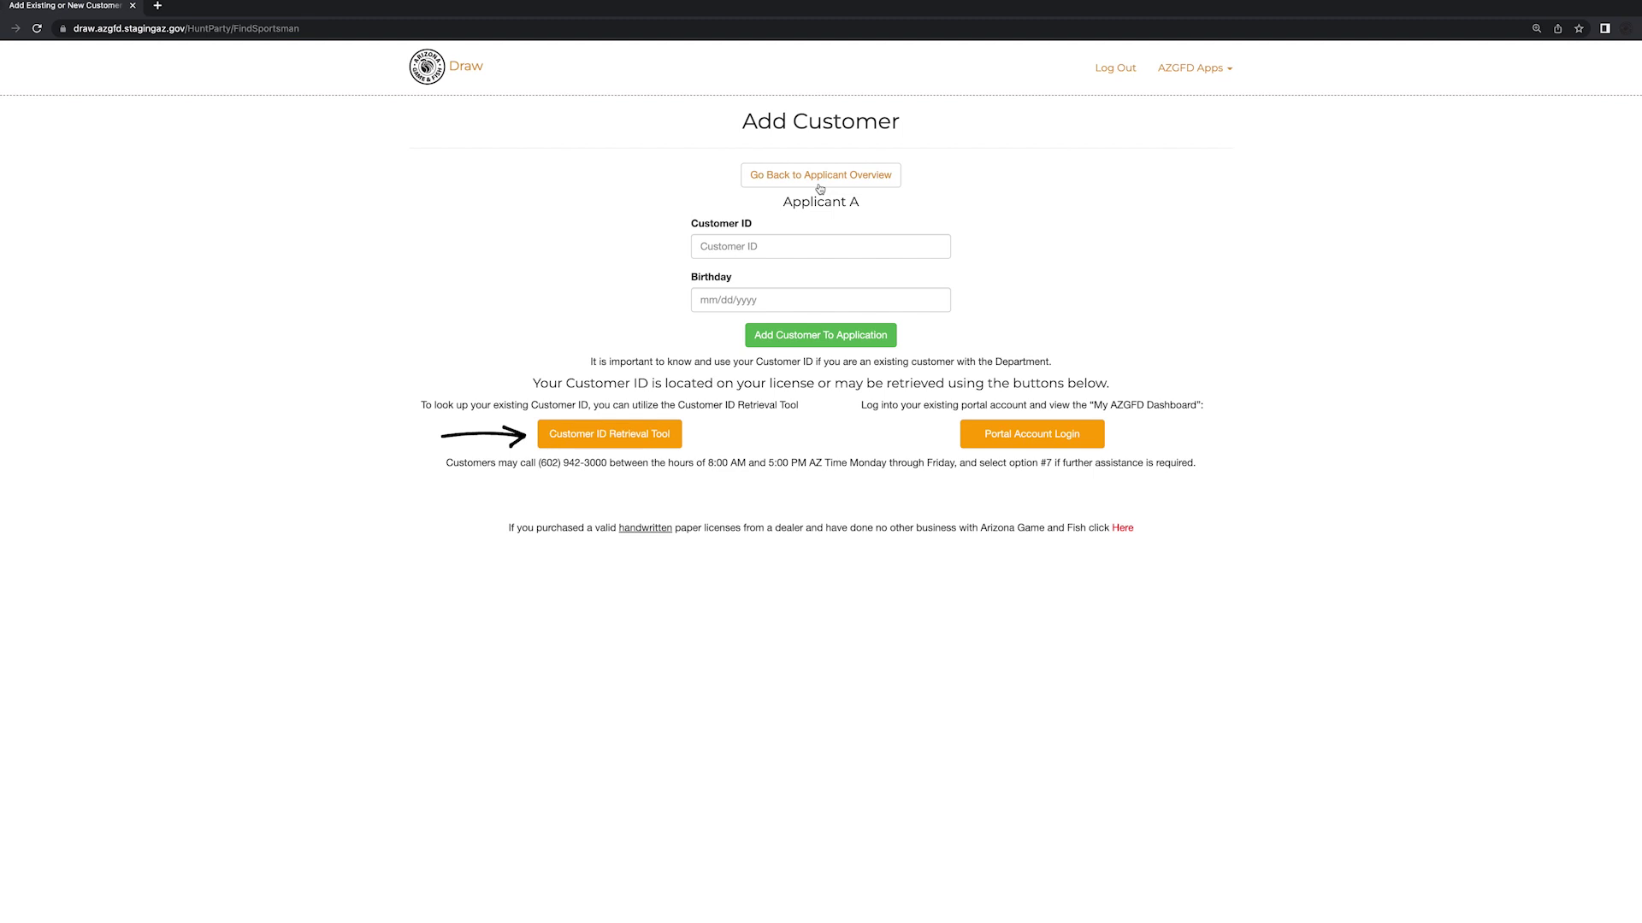
- Add Applicant A to the application by entering their customer ID and birthday
left_click(763, 248)
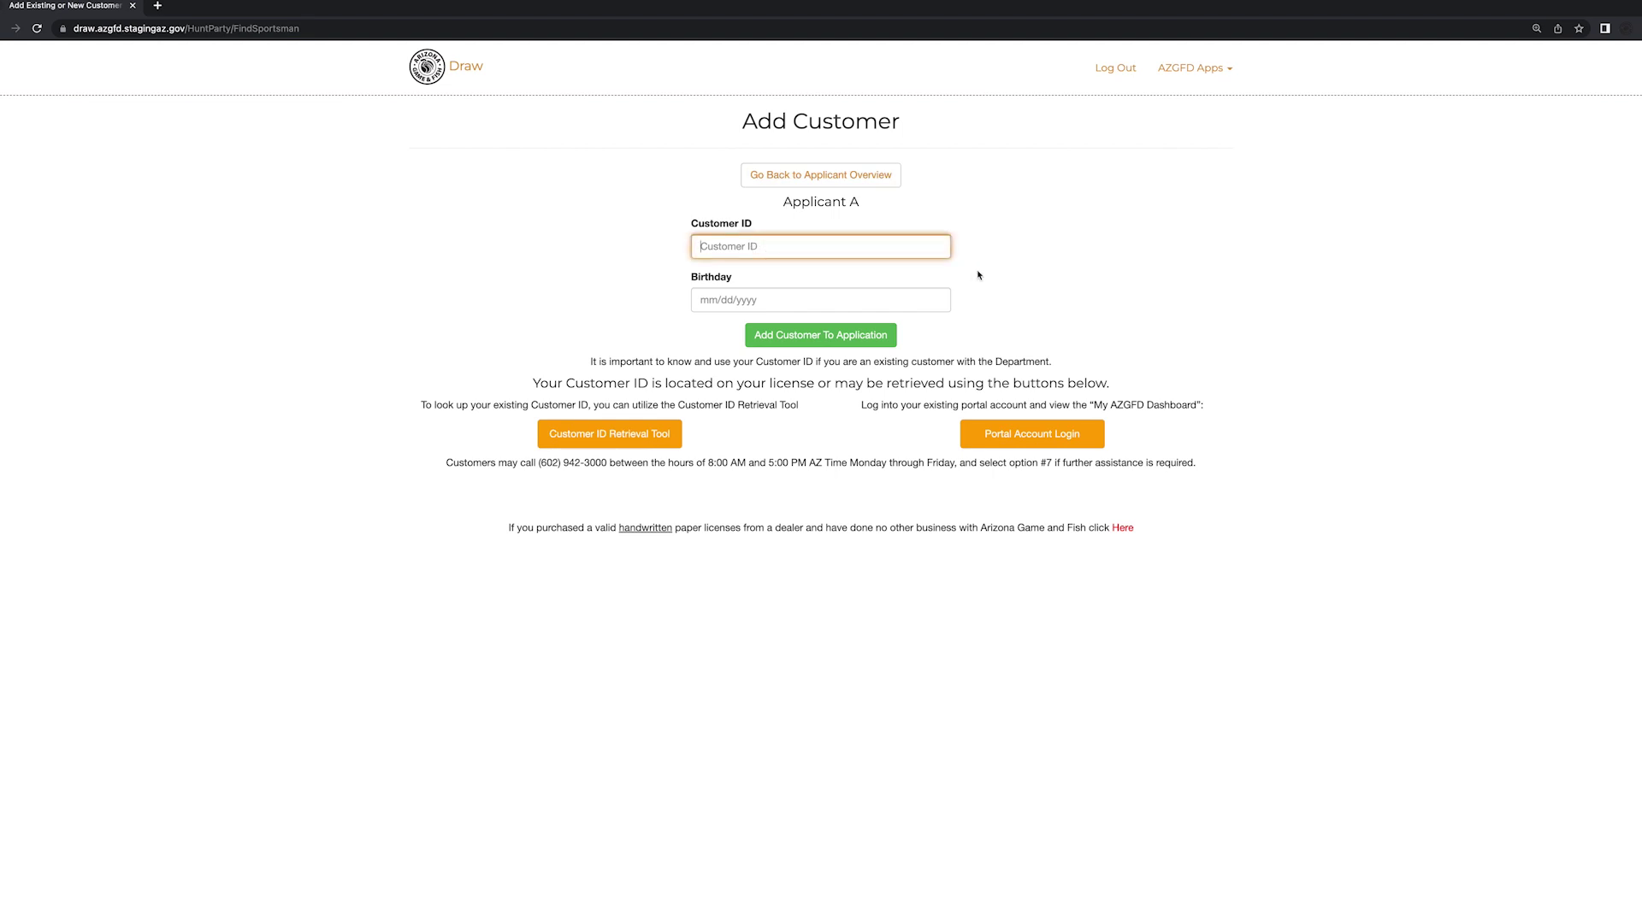
key("Tab")
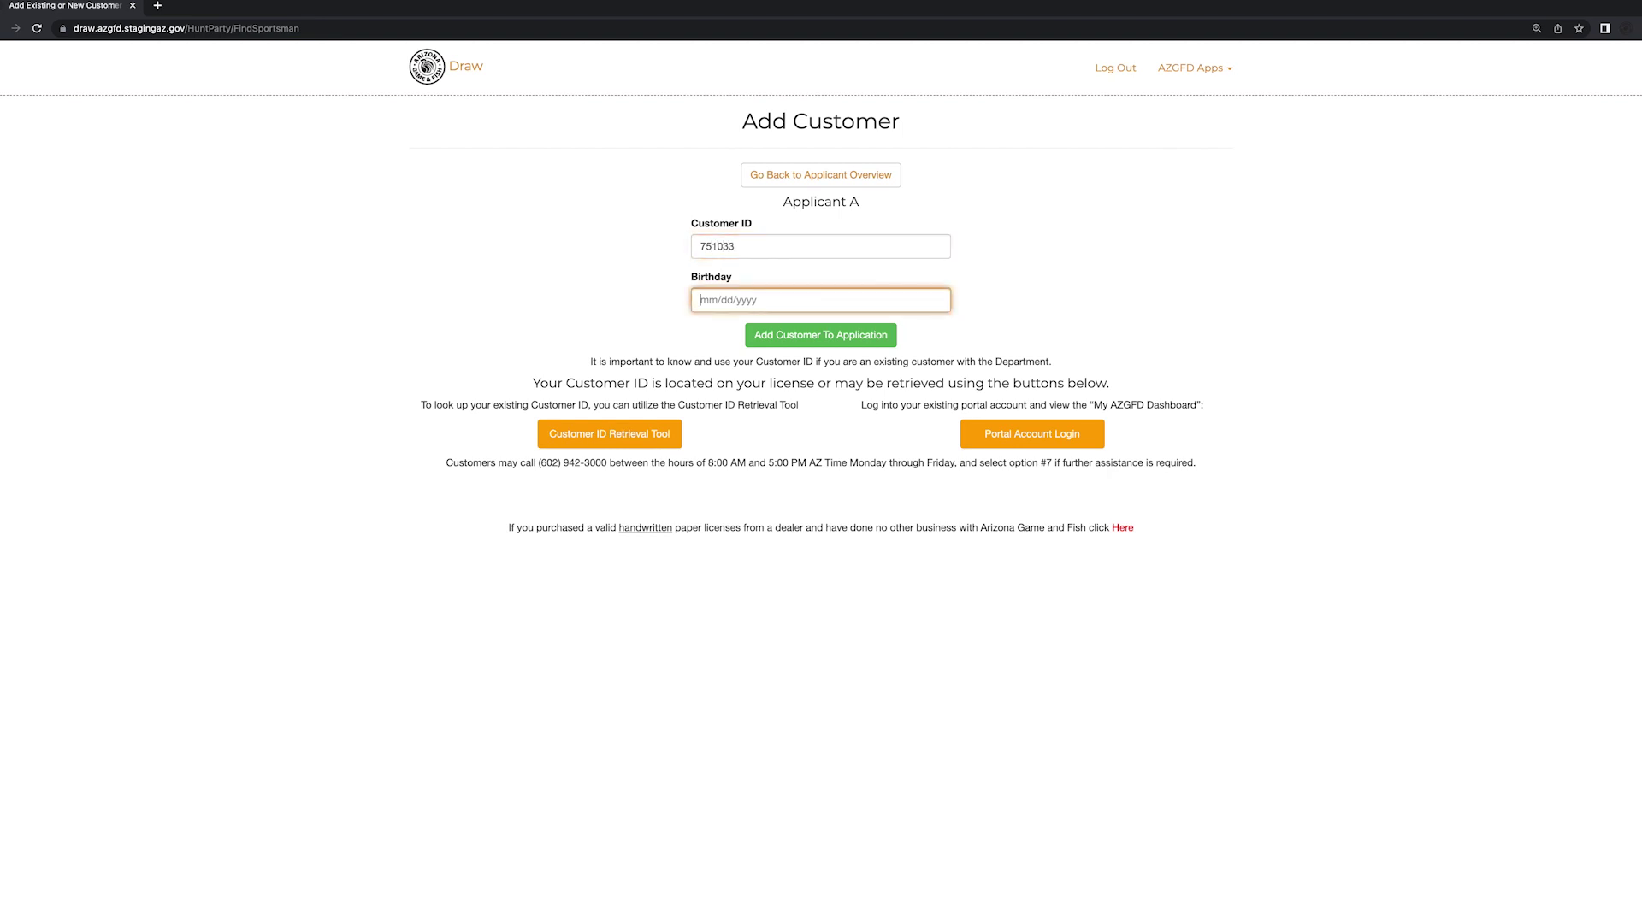
type("12/12/2002")
left_click(882, 338)
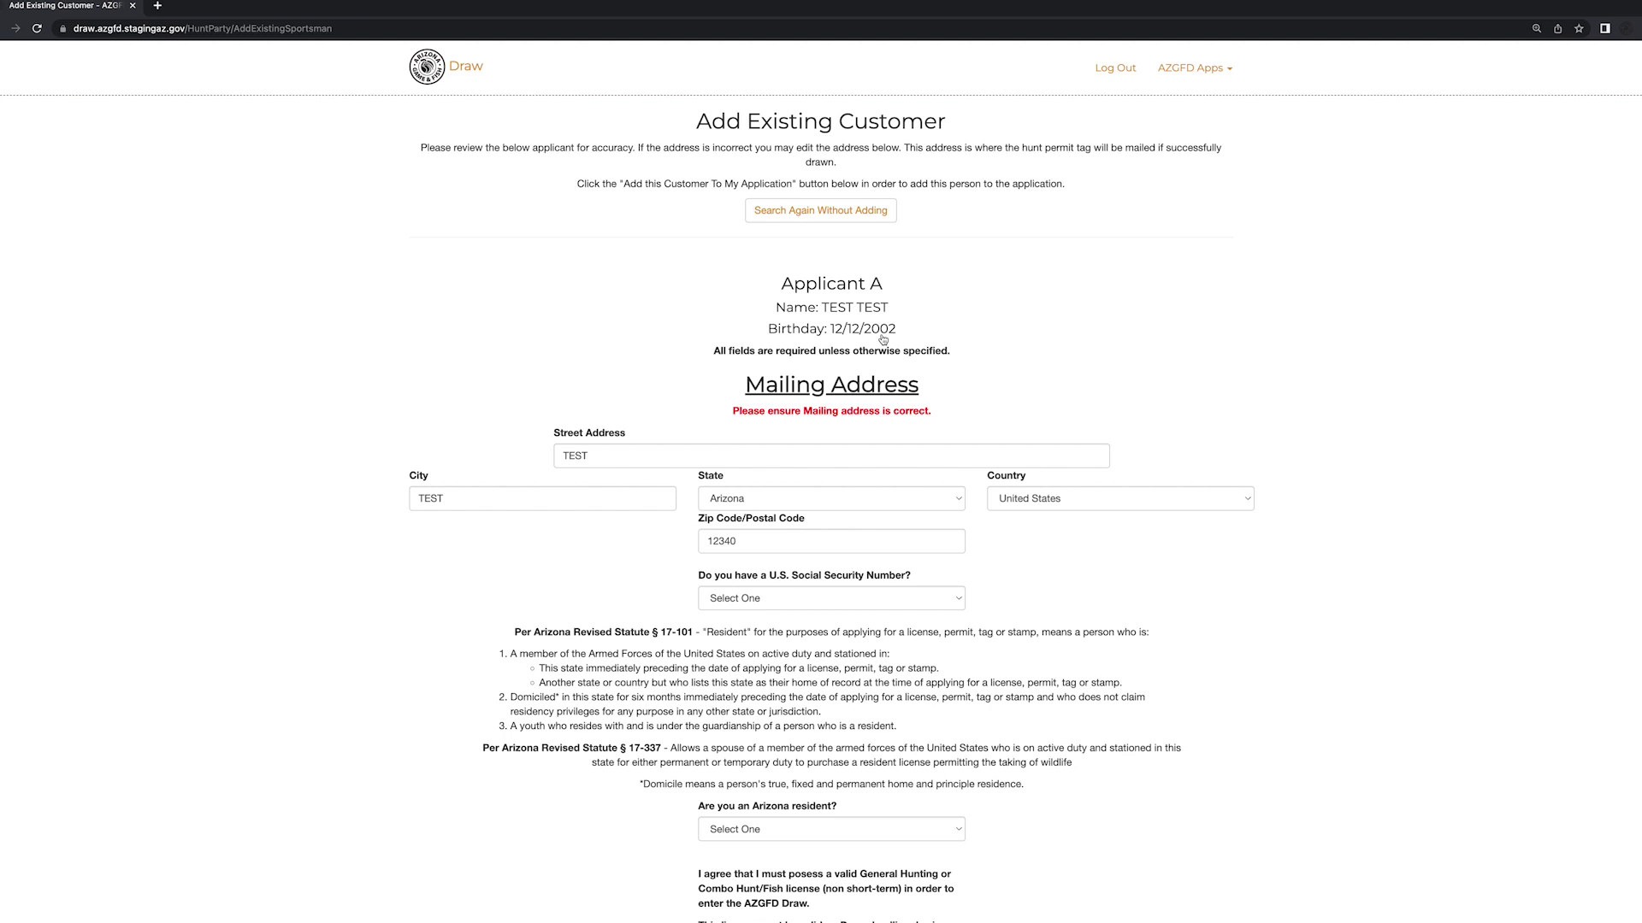
- Answer Yes to having a Social Security Number, then enter and confirm the applicant's SSN
left_click(891, 600)
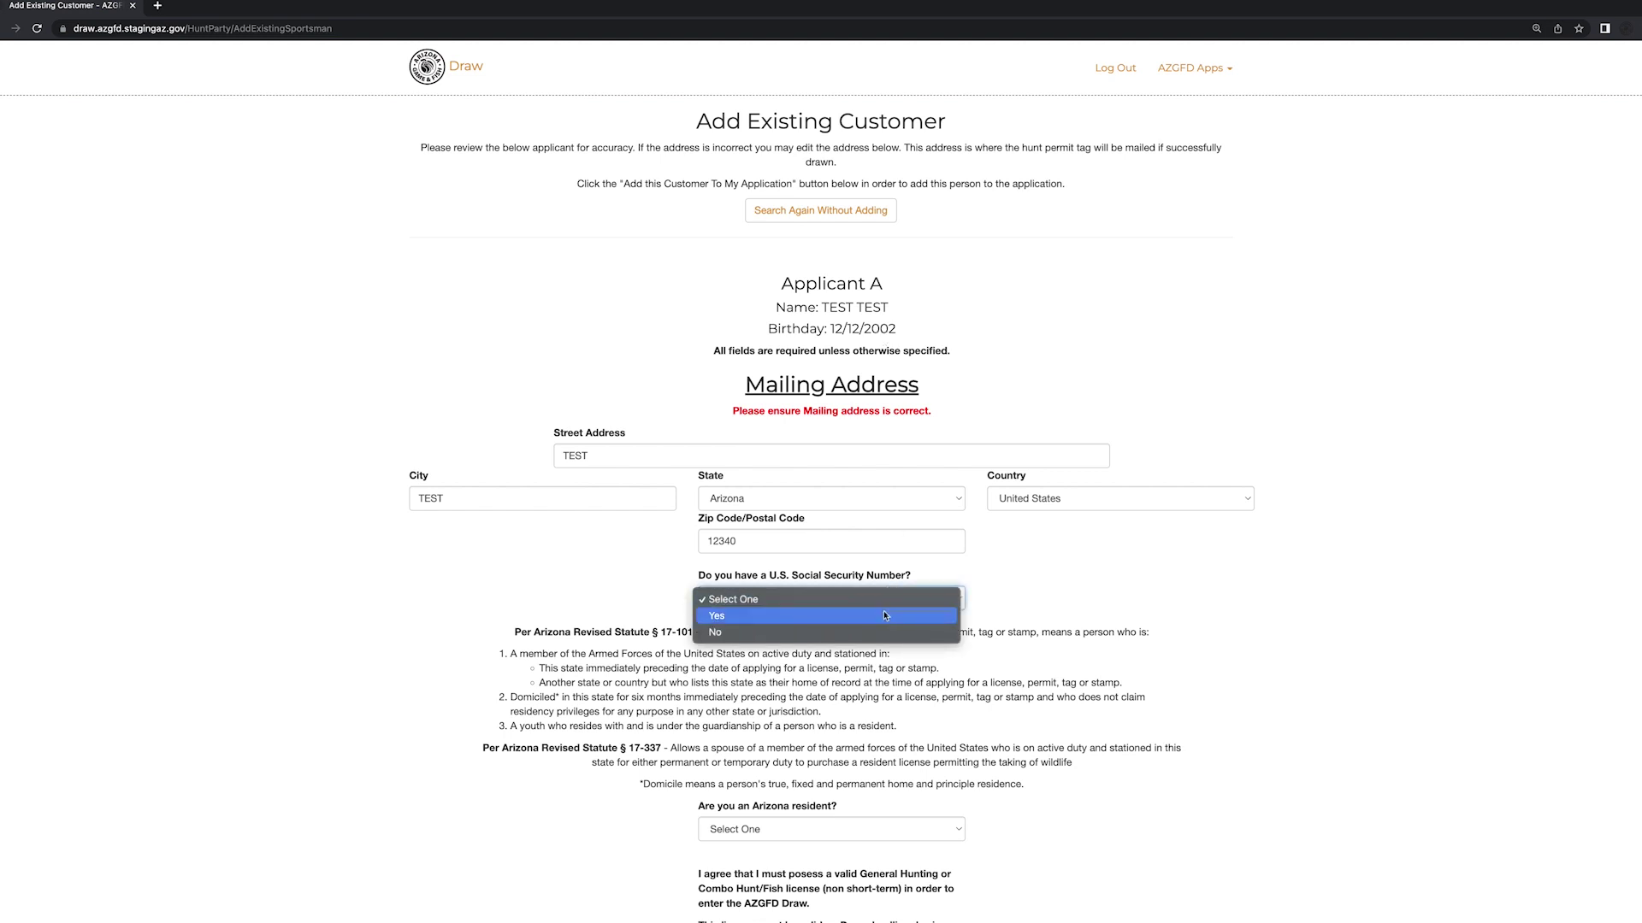
left_click(885, 614)
left_click(761, 655)
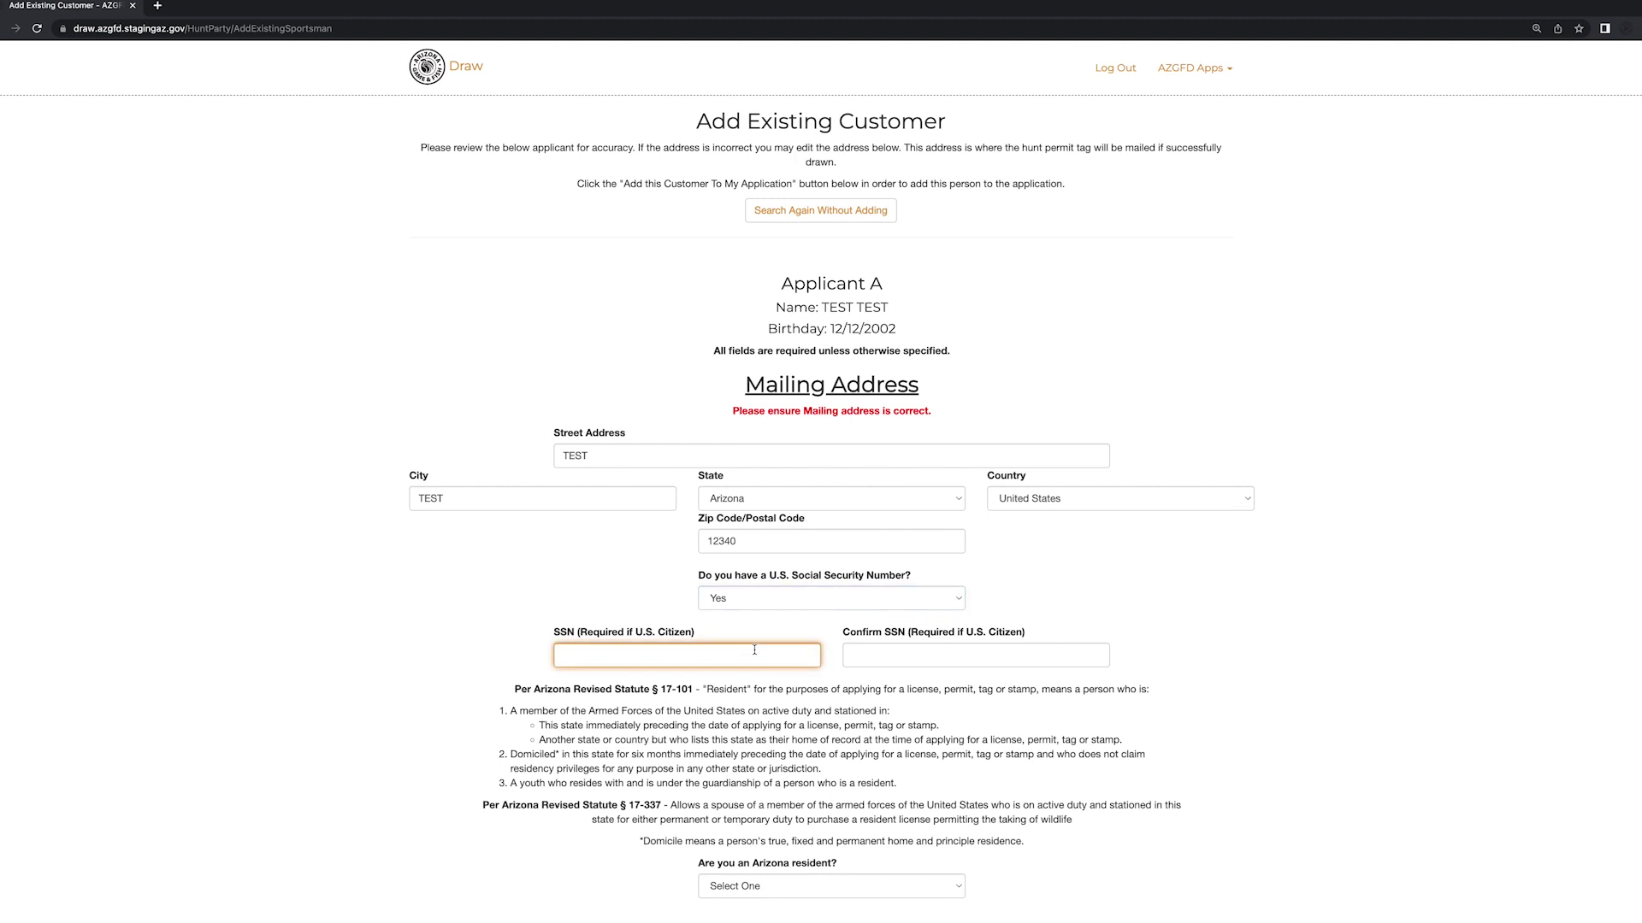
type("123456789")
key("Tab")
type("1234567")
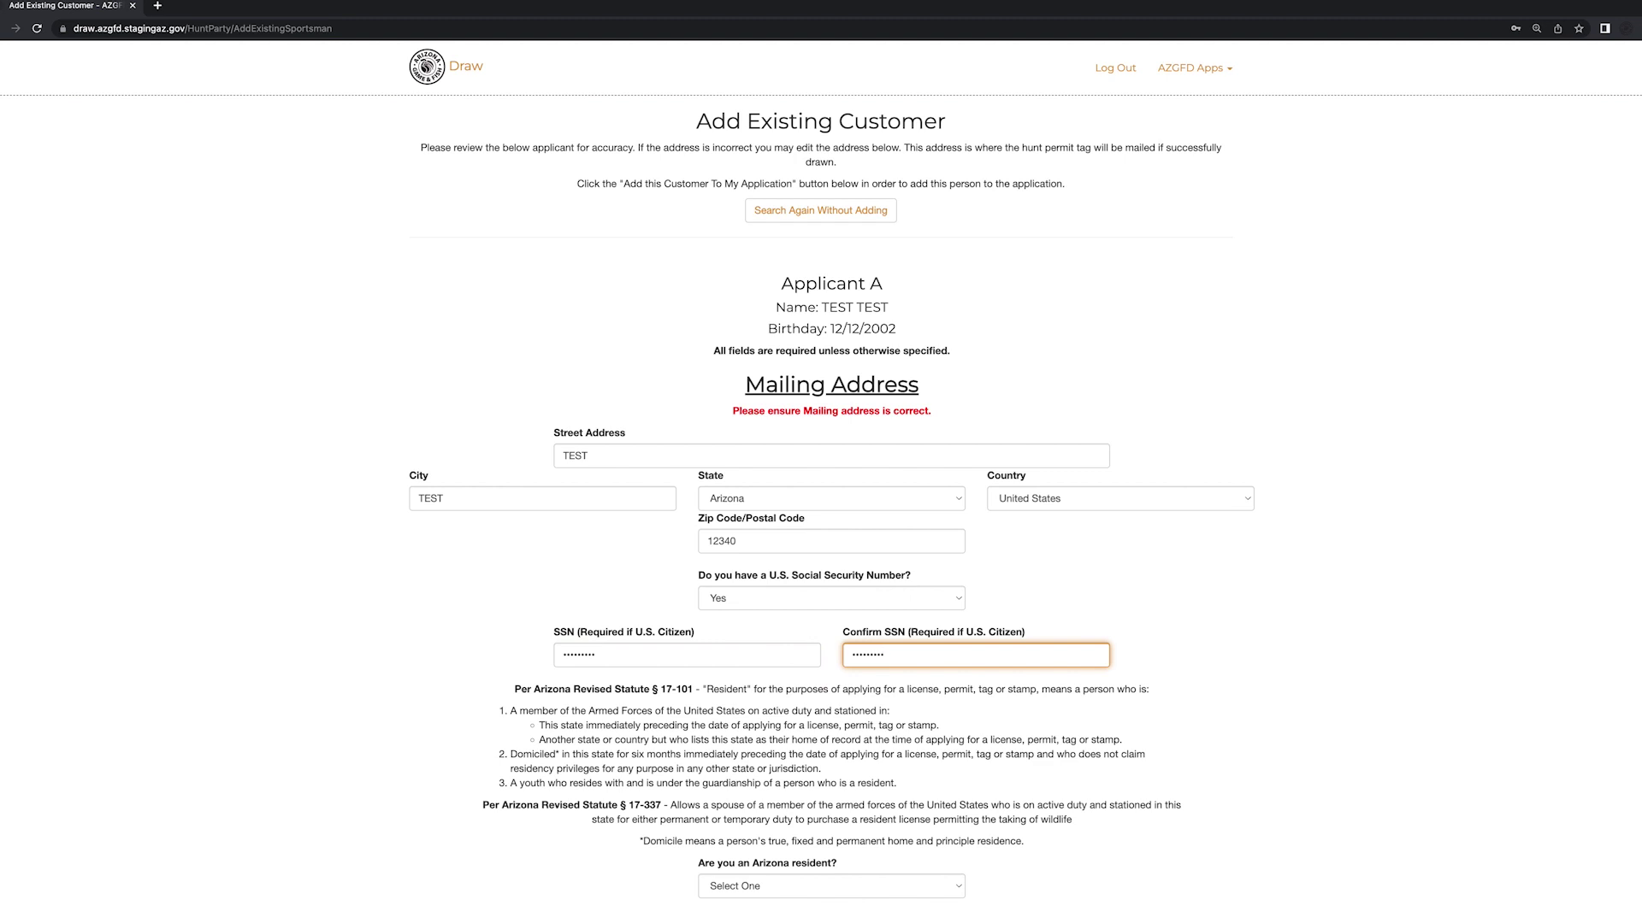
key("Tab")
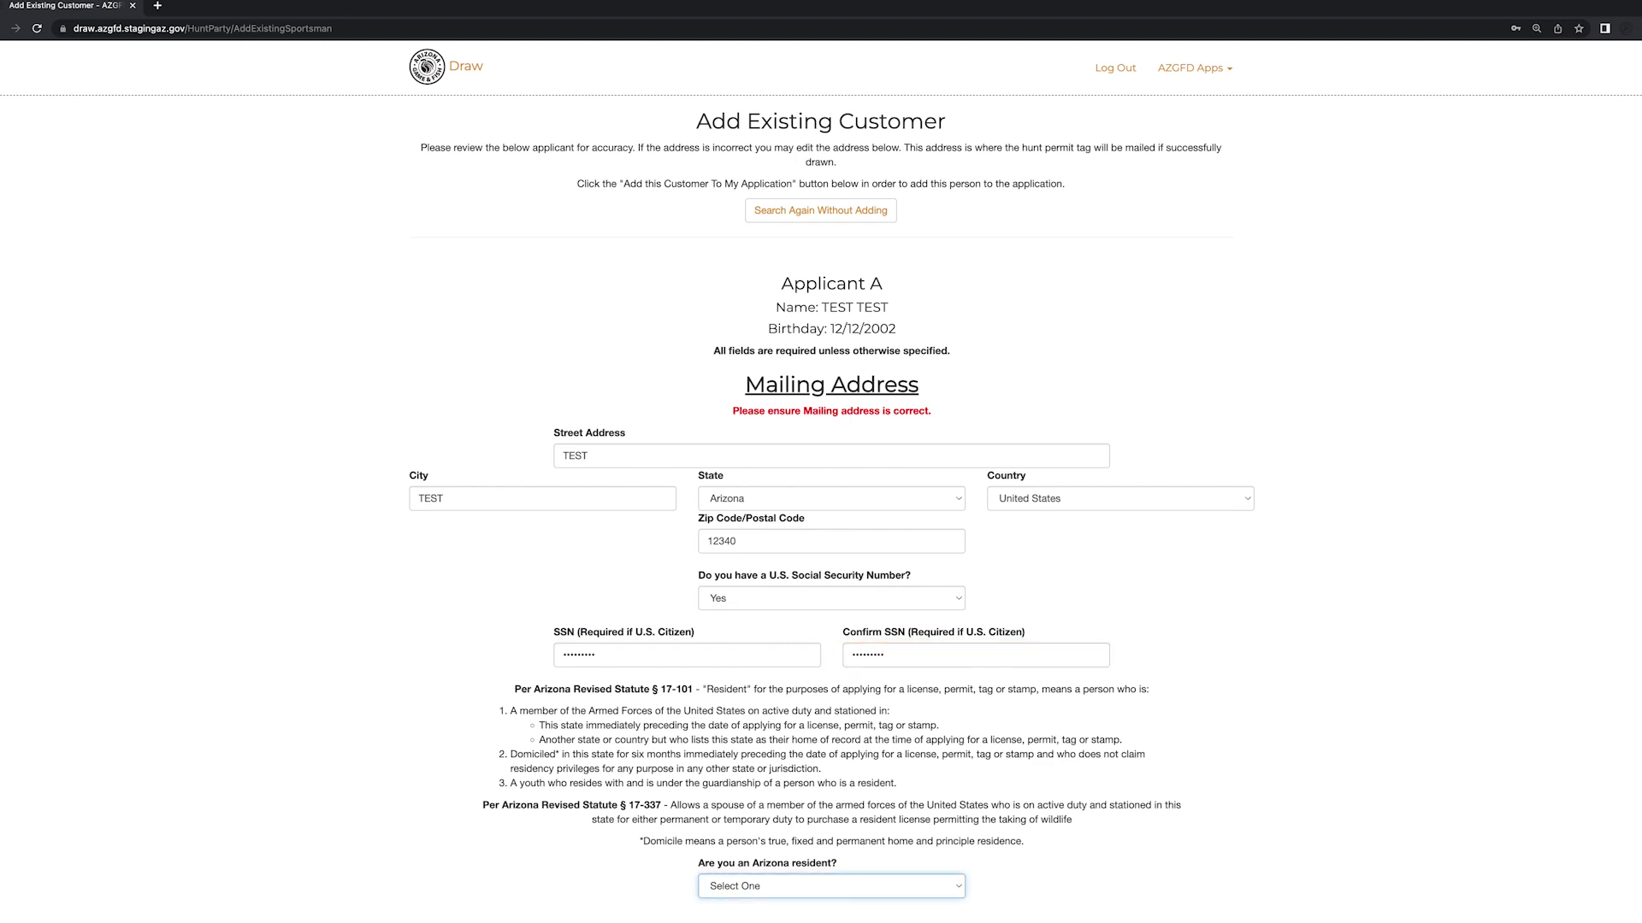
key("space")
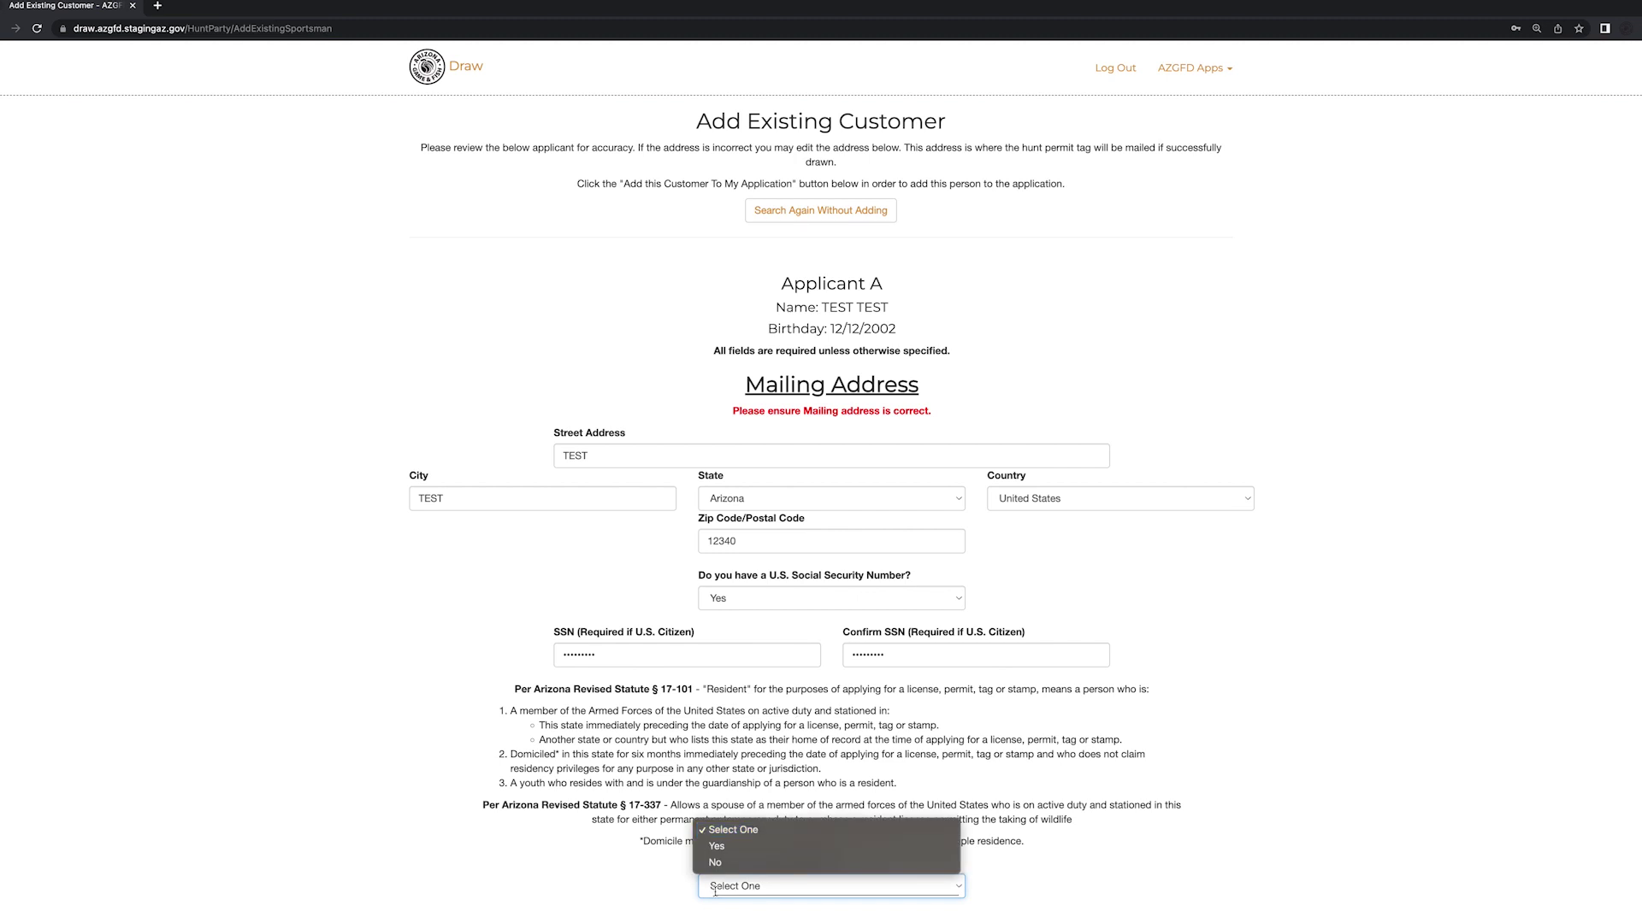
- Mark the applicant as a Non-Military Arizona resident of 19 years and 8 months
left_click(722, 848)
key("Tab")
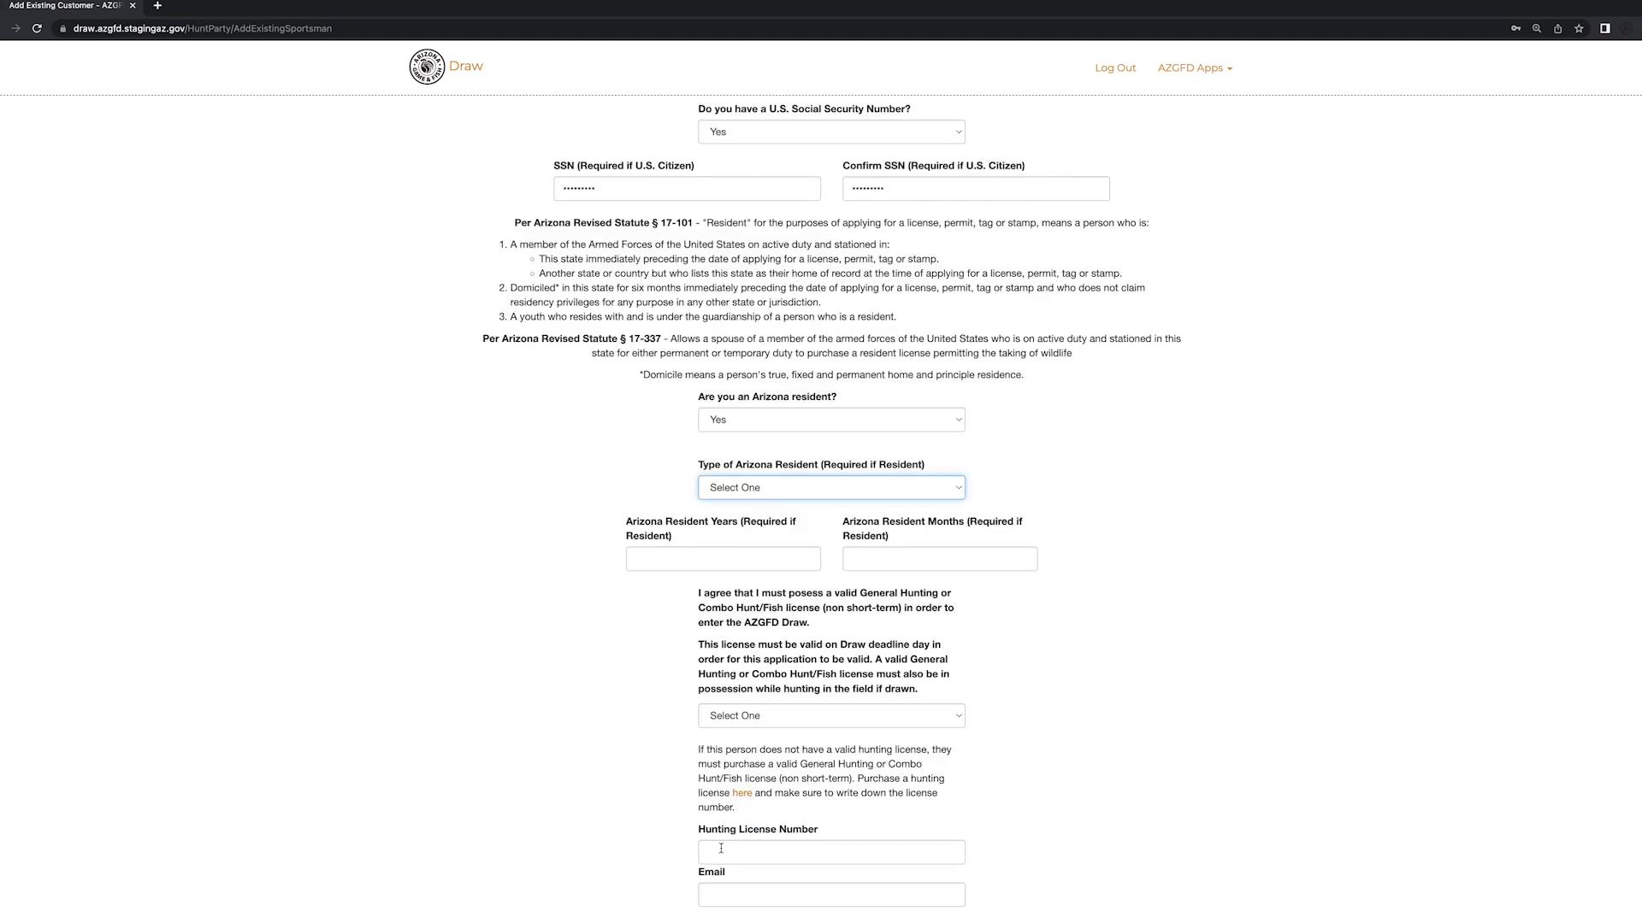
left_click(771, 489)
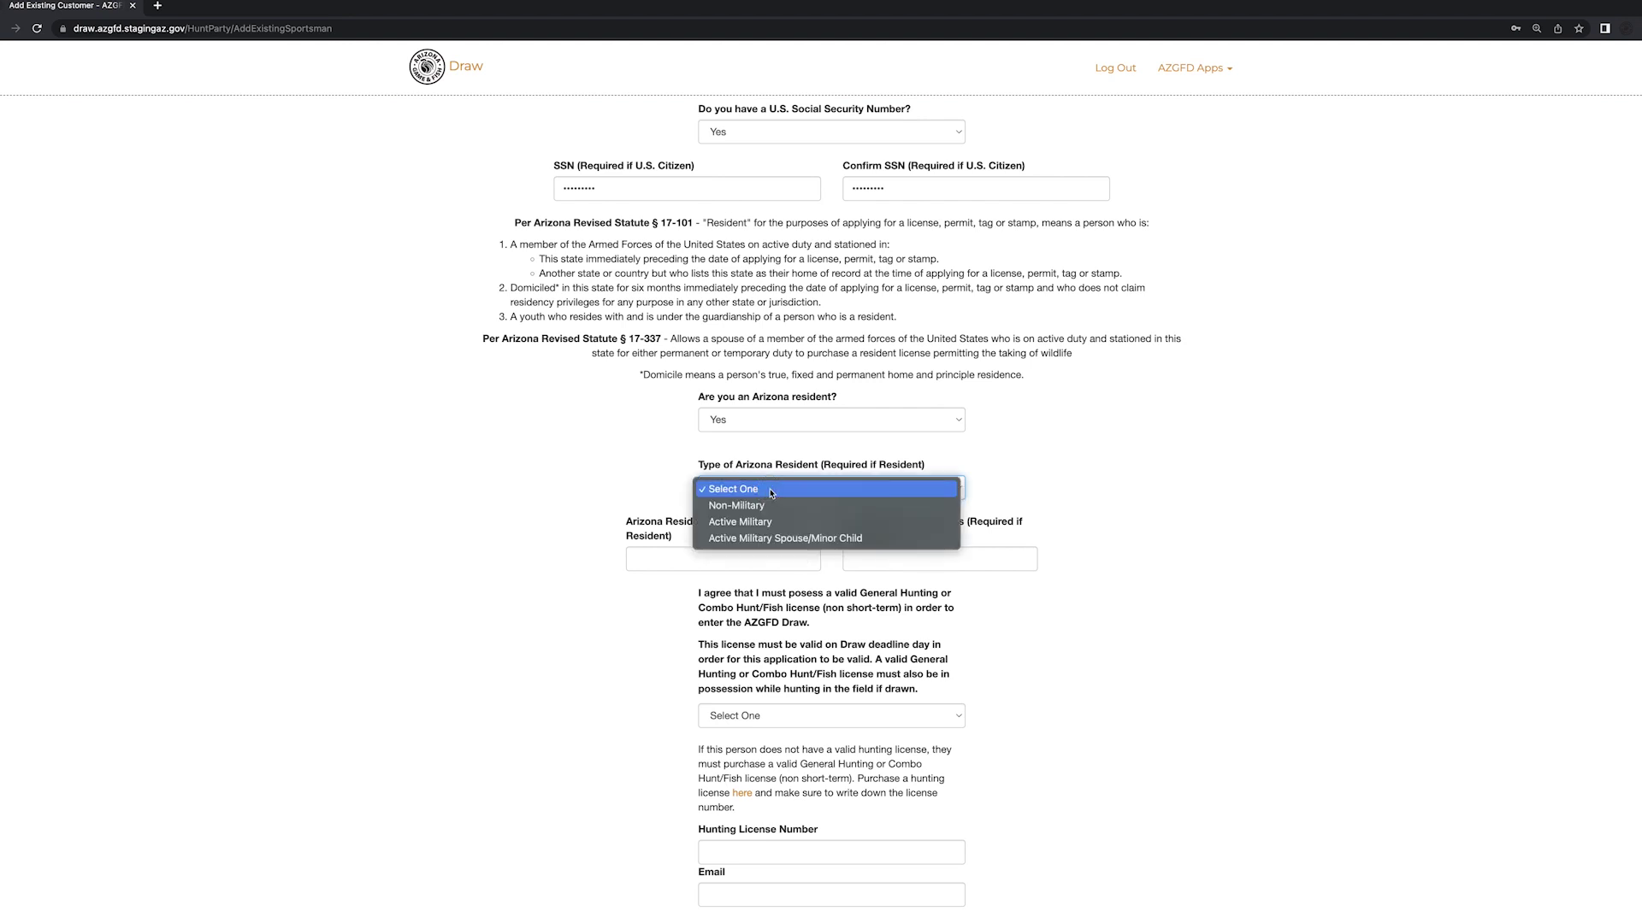
left_click(770, 507)
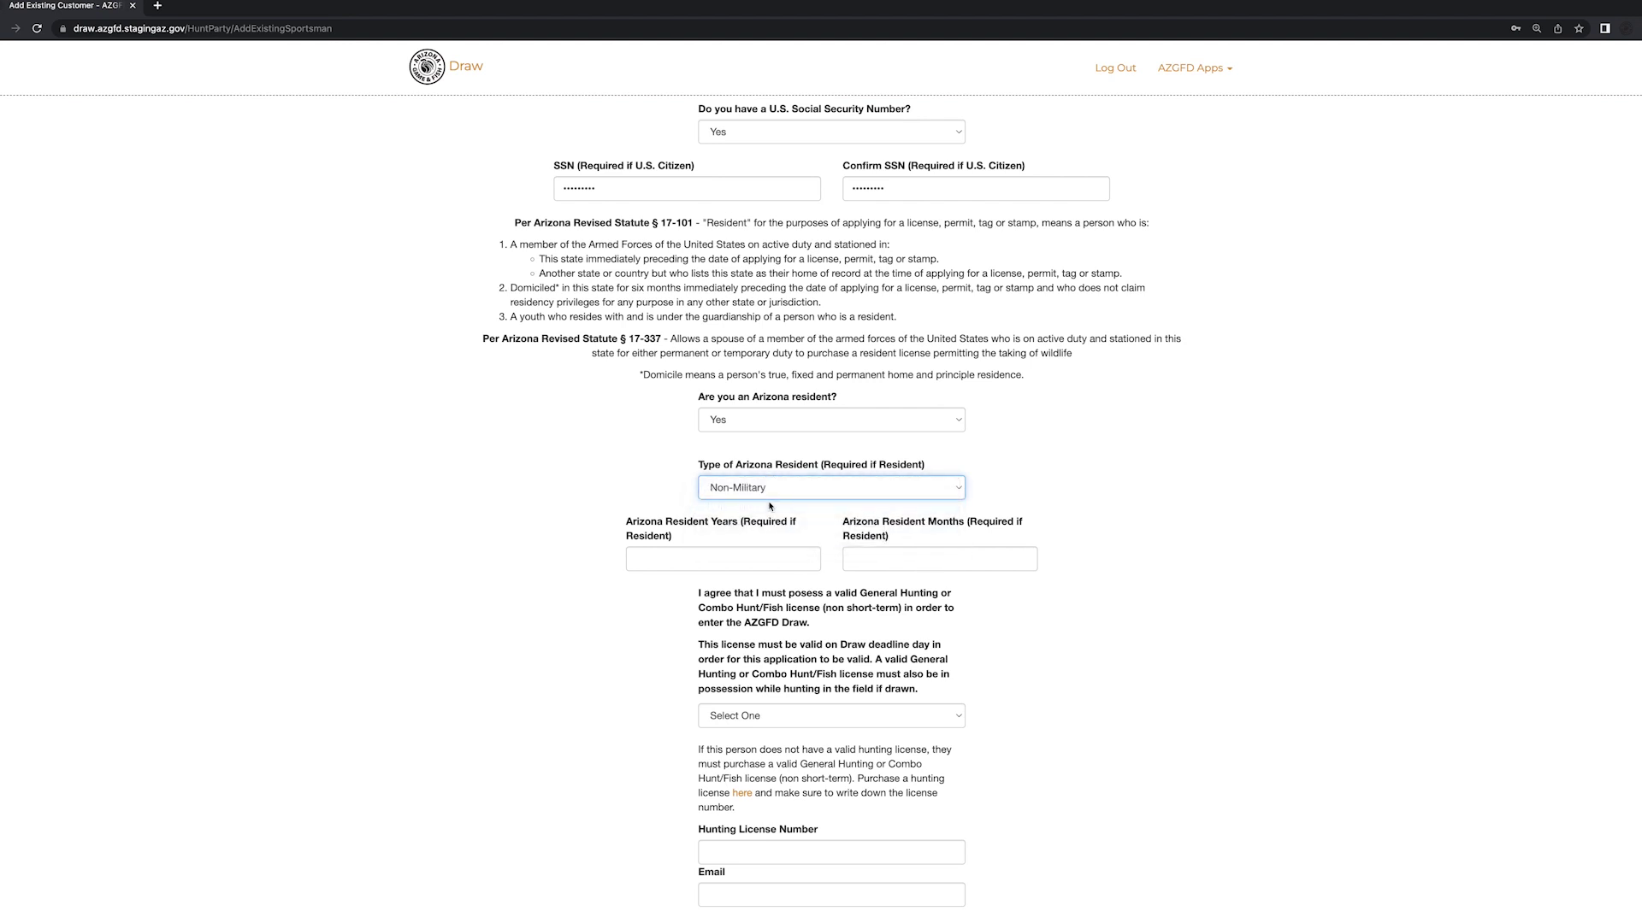
key("Tab")
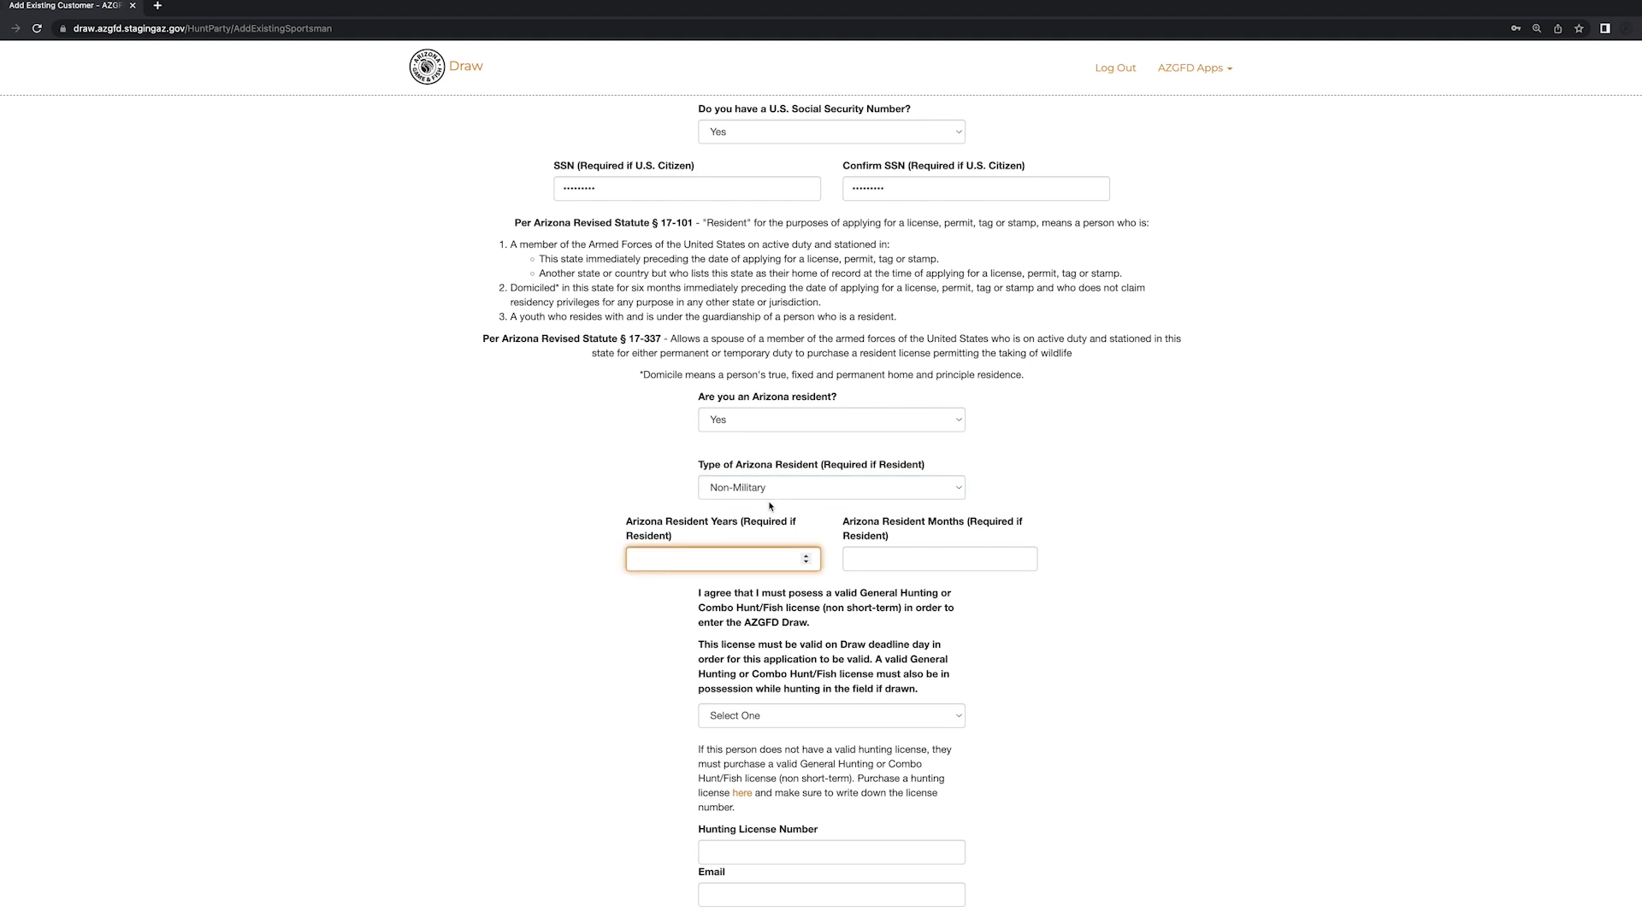
type("19")
key("Tab")
type("8")
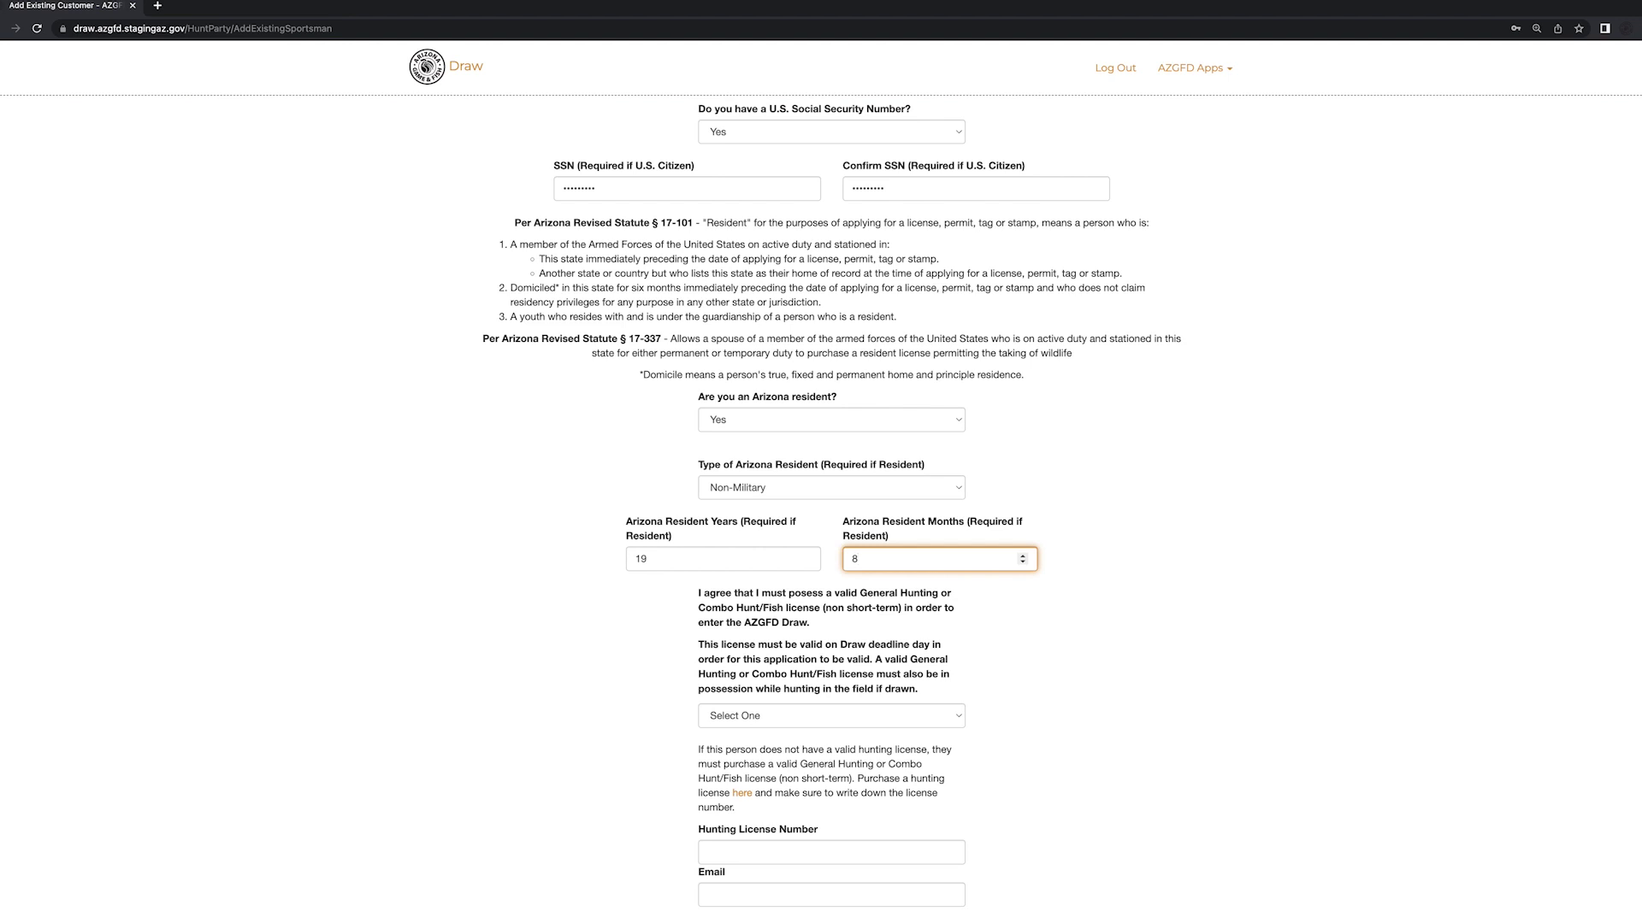
- Agree Yes to holding a hunting license, autofill the license number and email, and add the customer
key("Tab")
key("space")
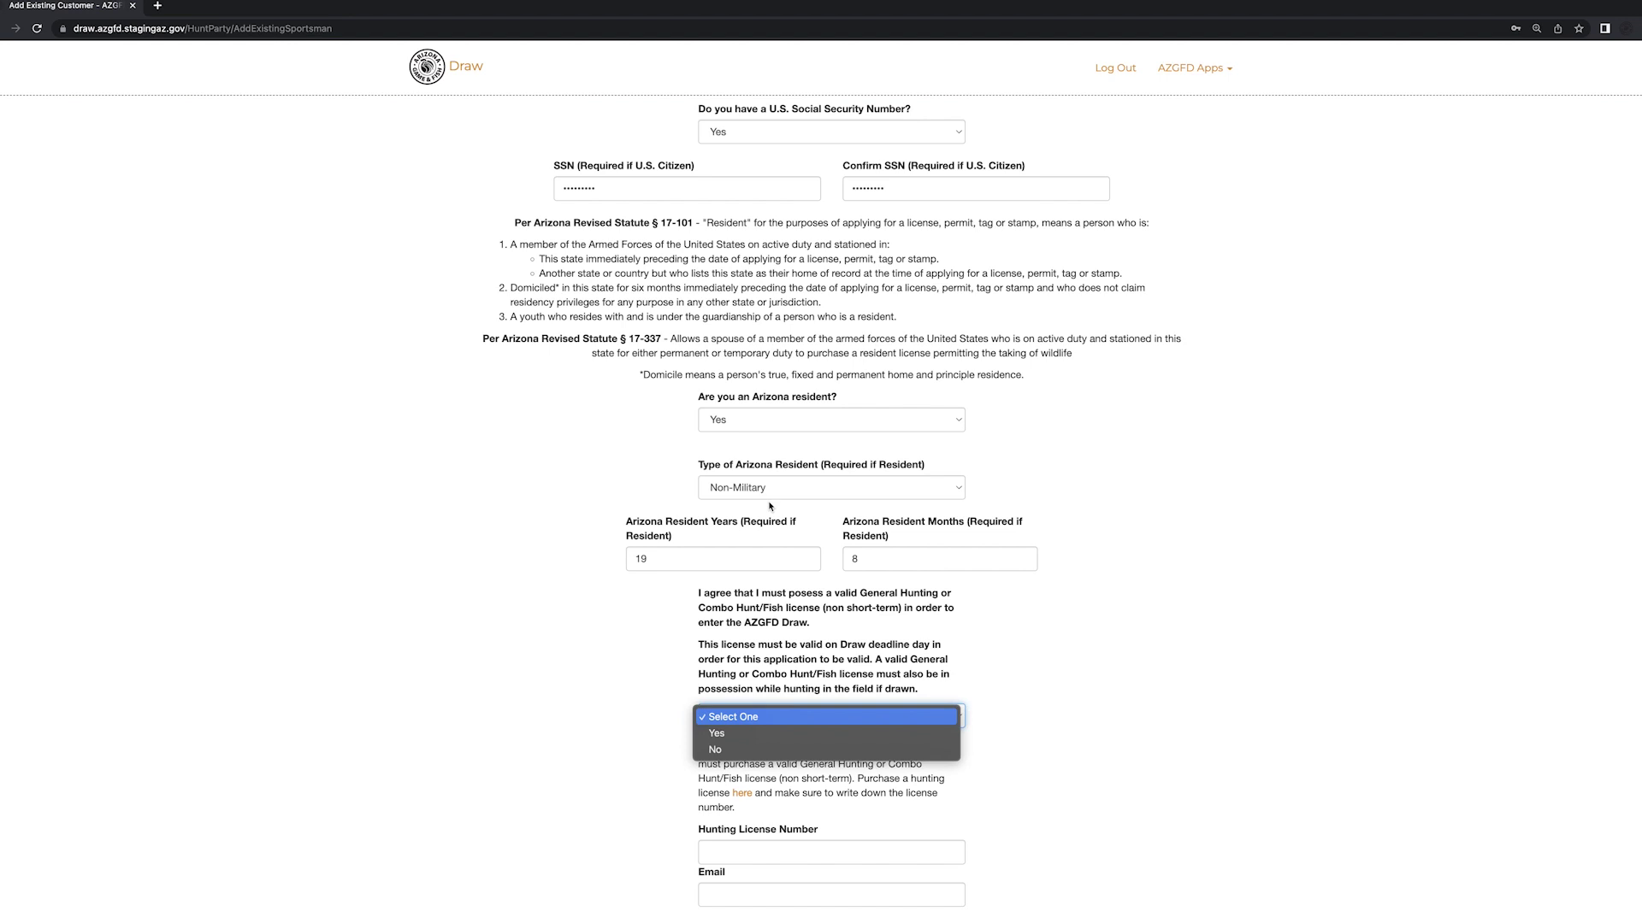
left_click(731, 731)
key("Tab")
key("Tab")
left_click(733, 853)
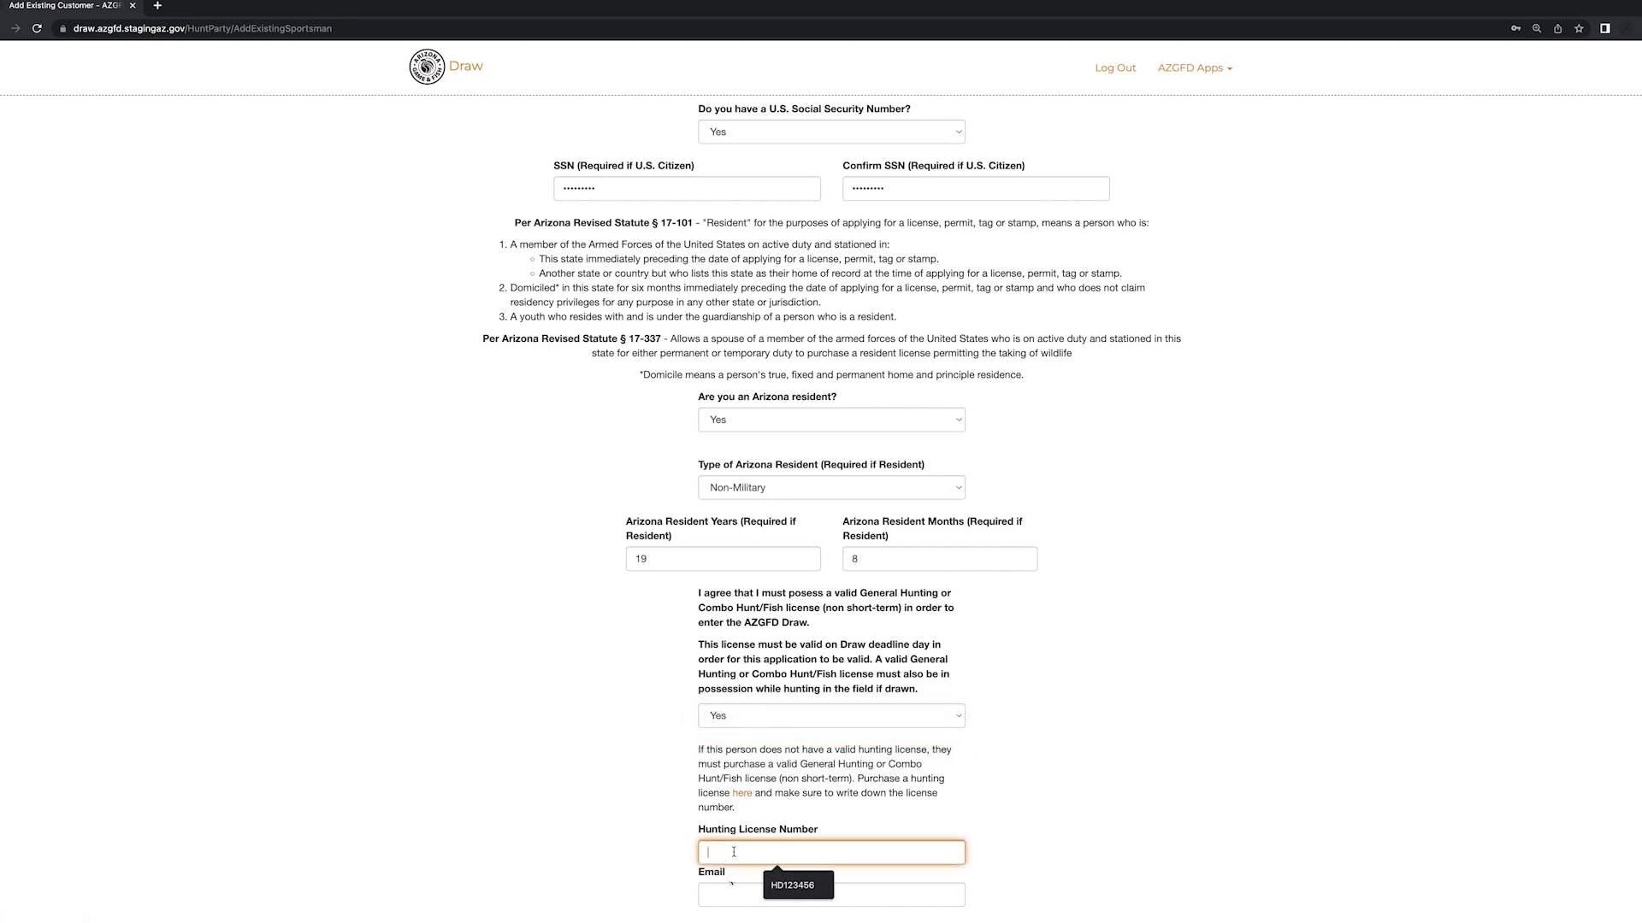
left_click(787, 886)
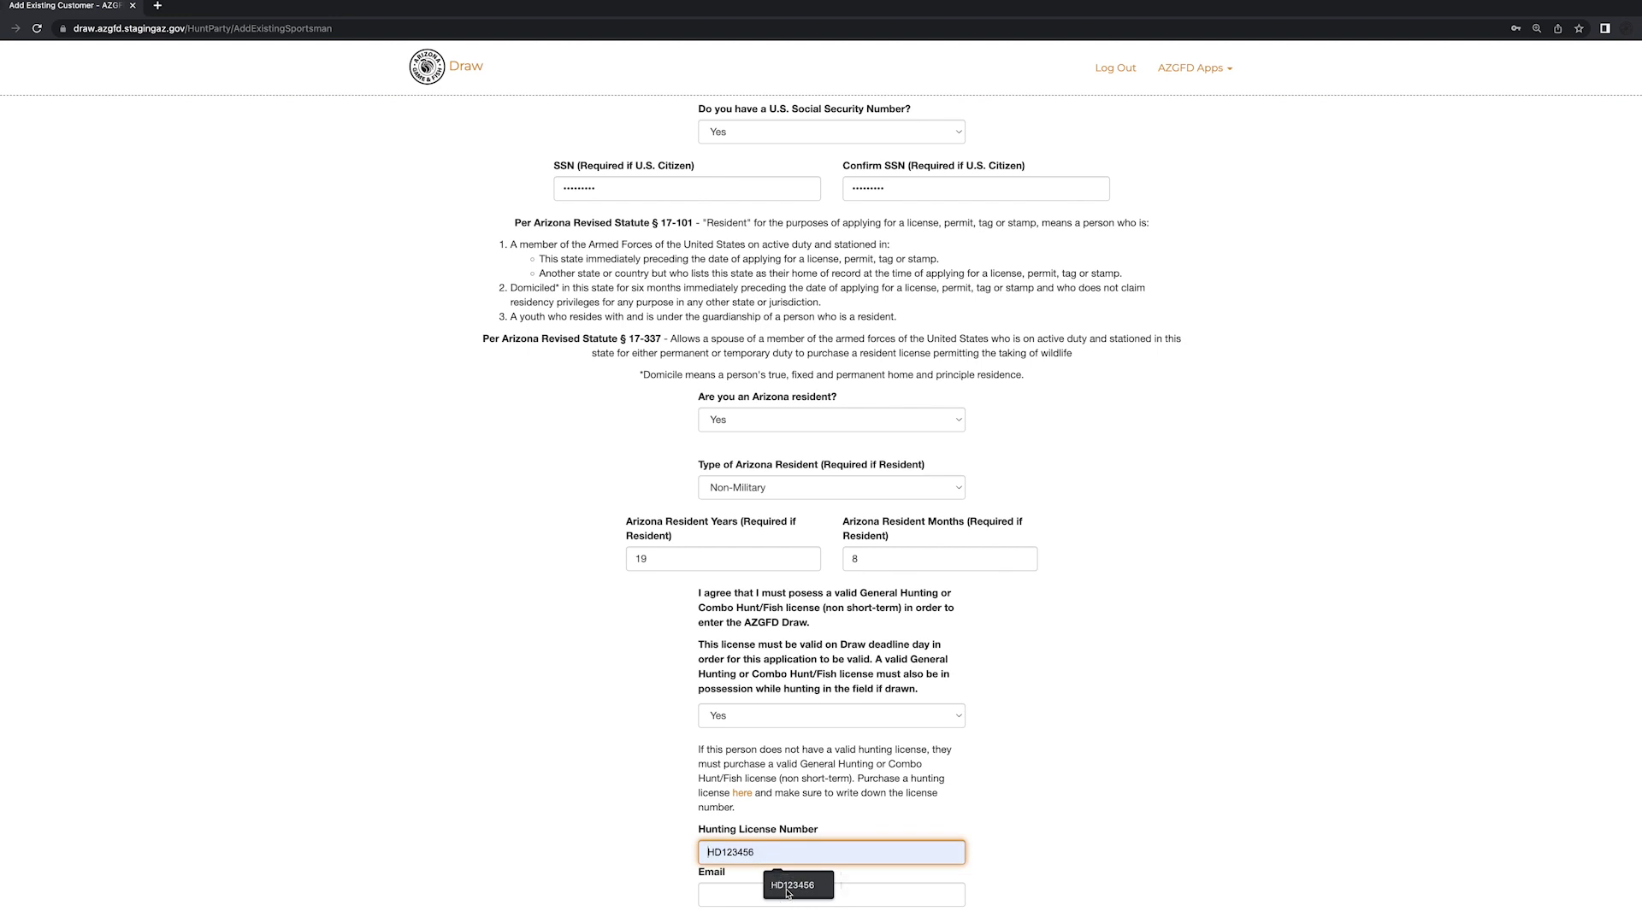
left_click(786, 890)
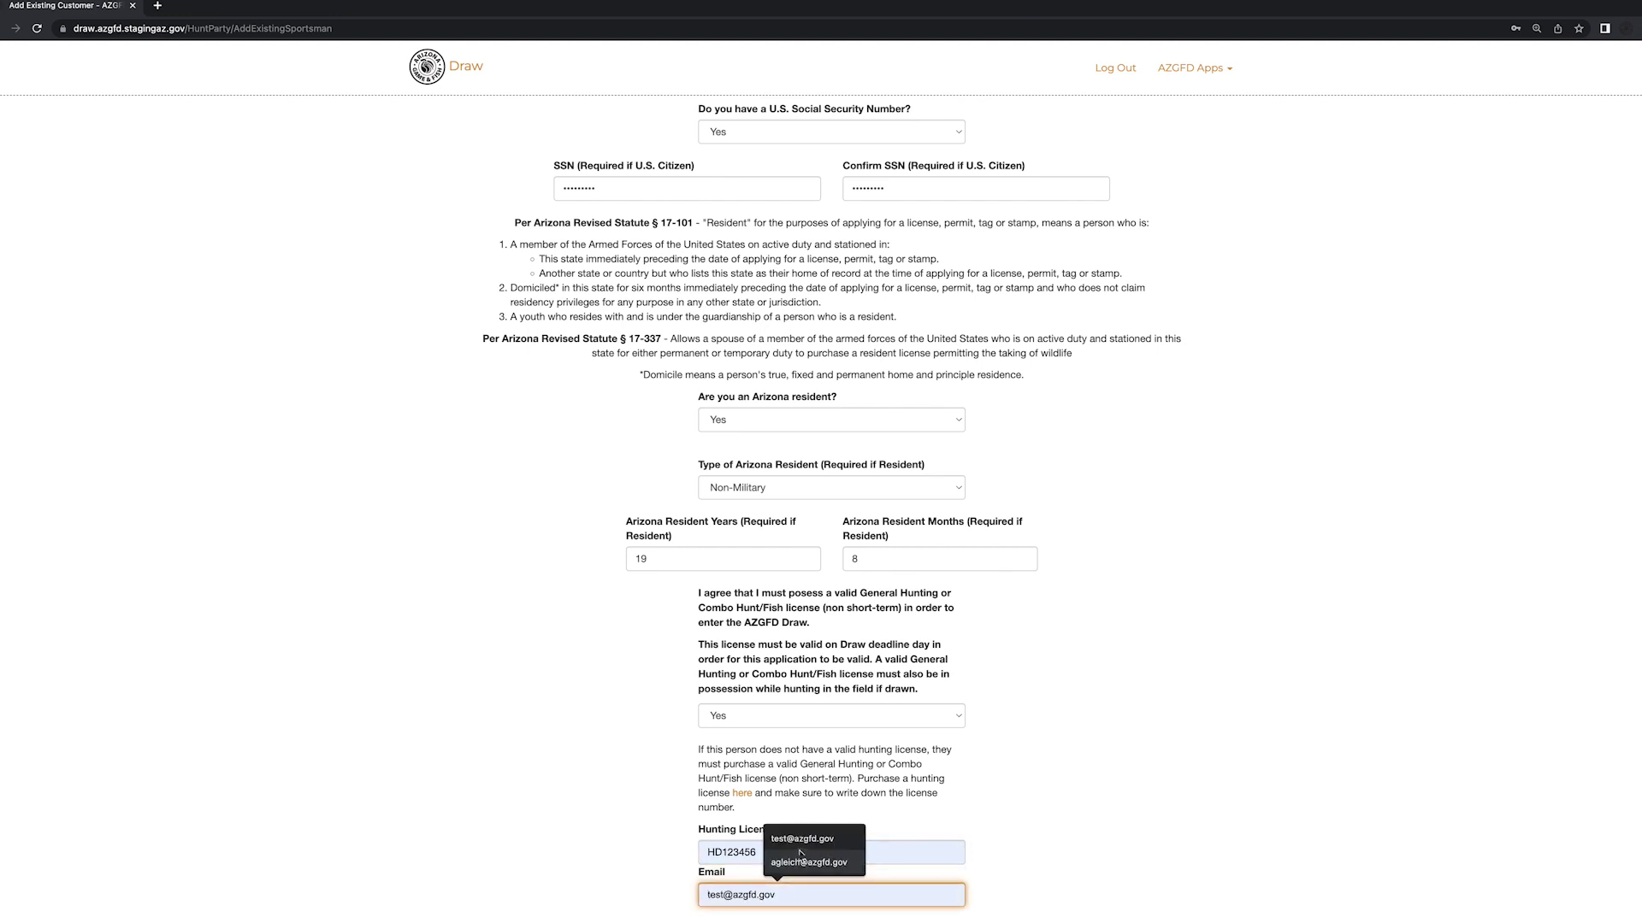
left_click(845, 838)
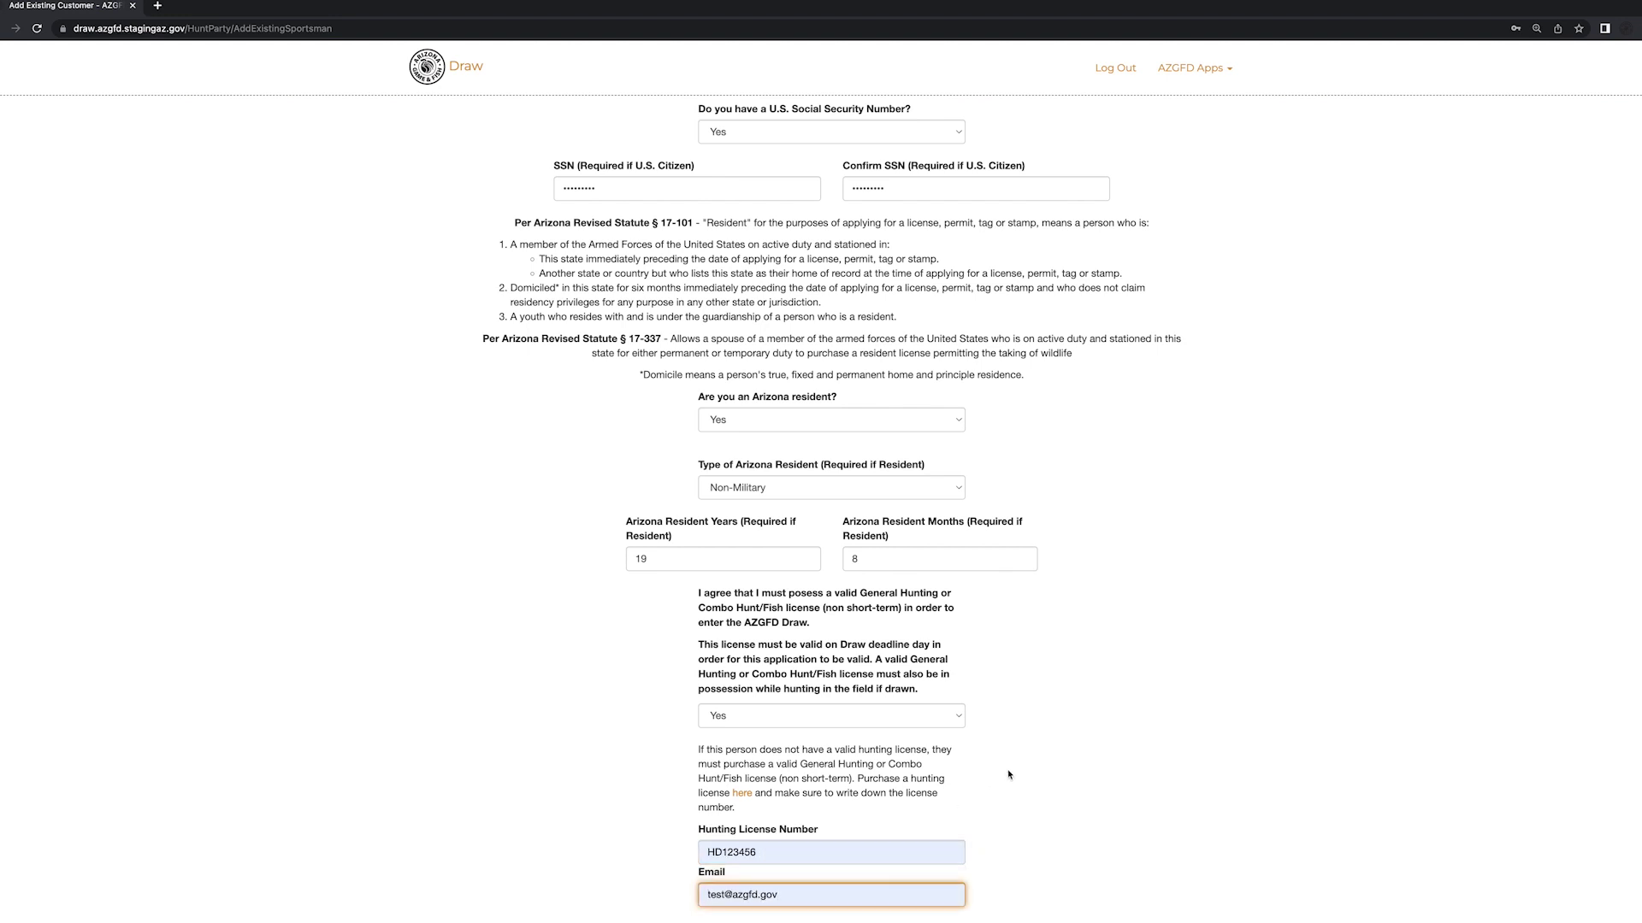
scroll(1008, 775, "down", 3)
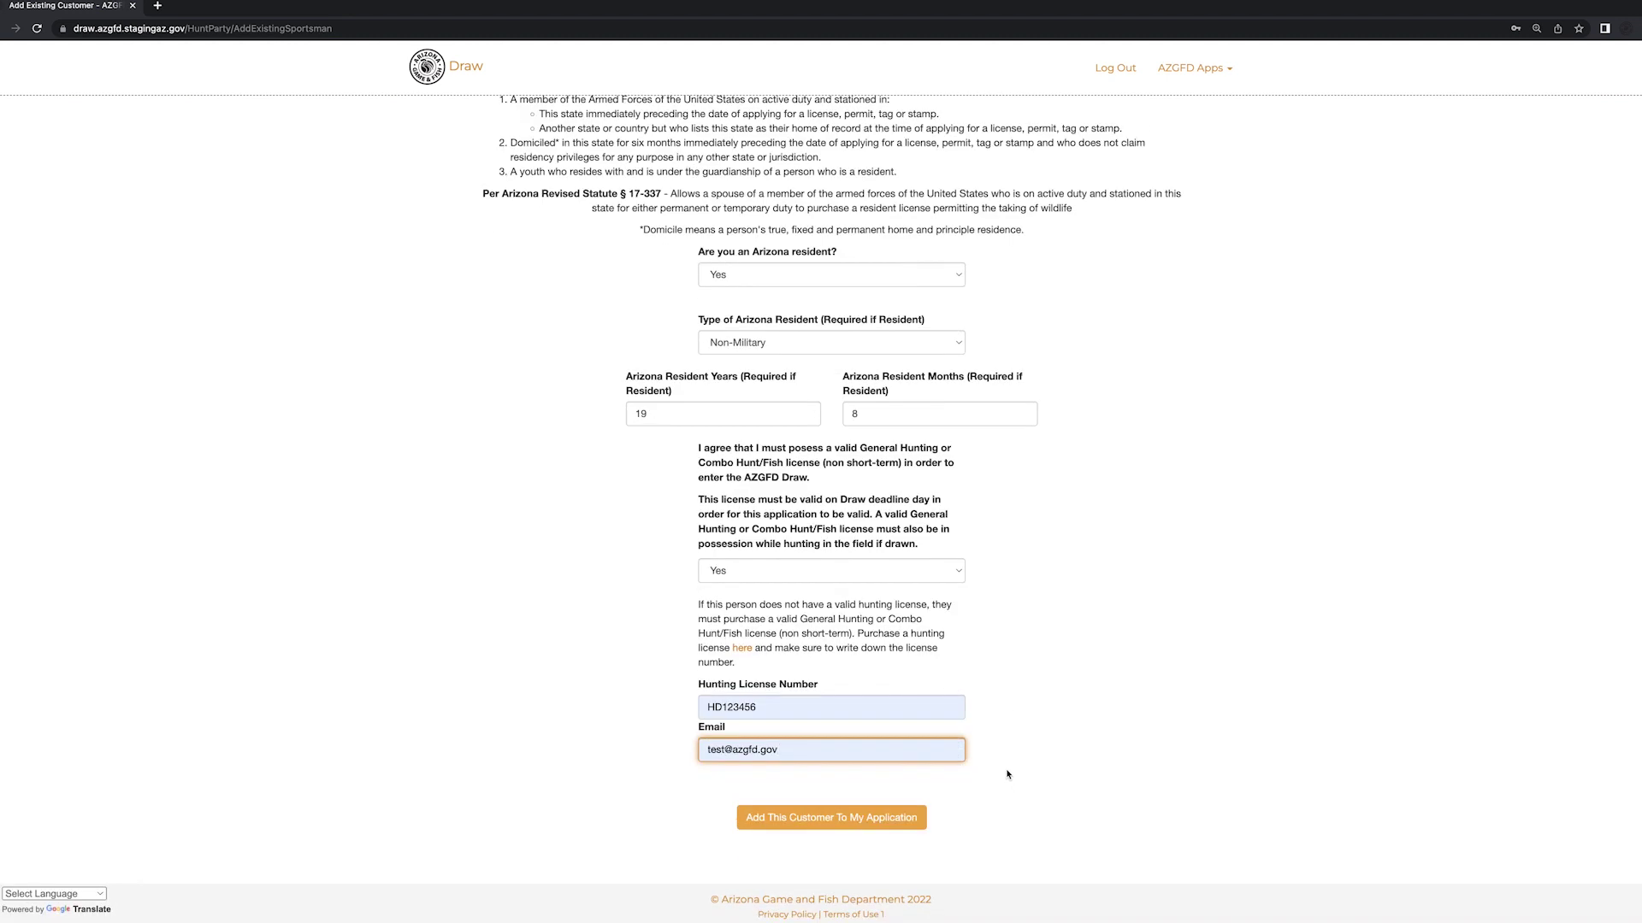
left_click(847, 827)
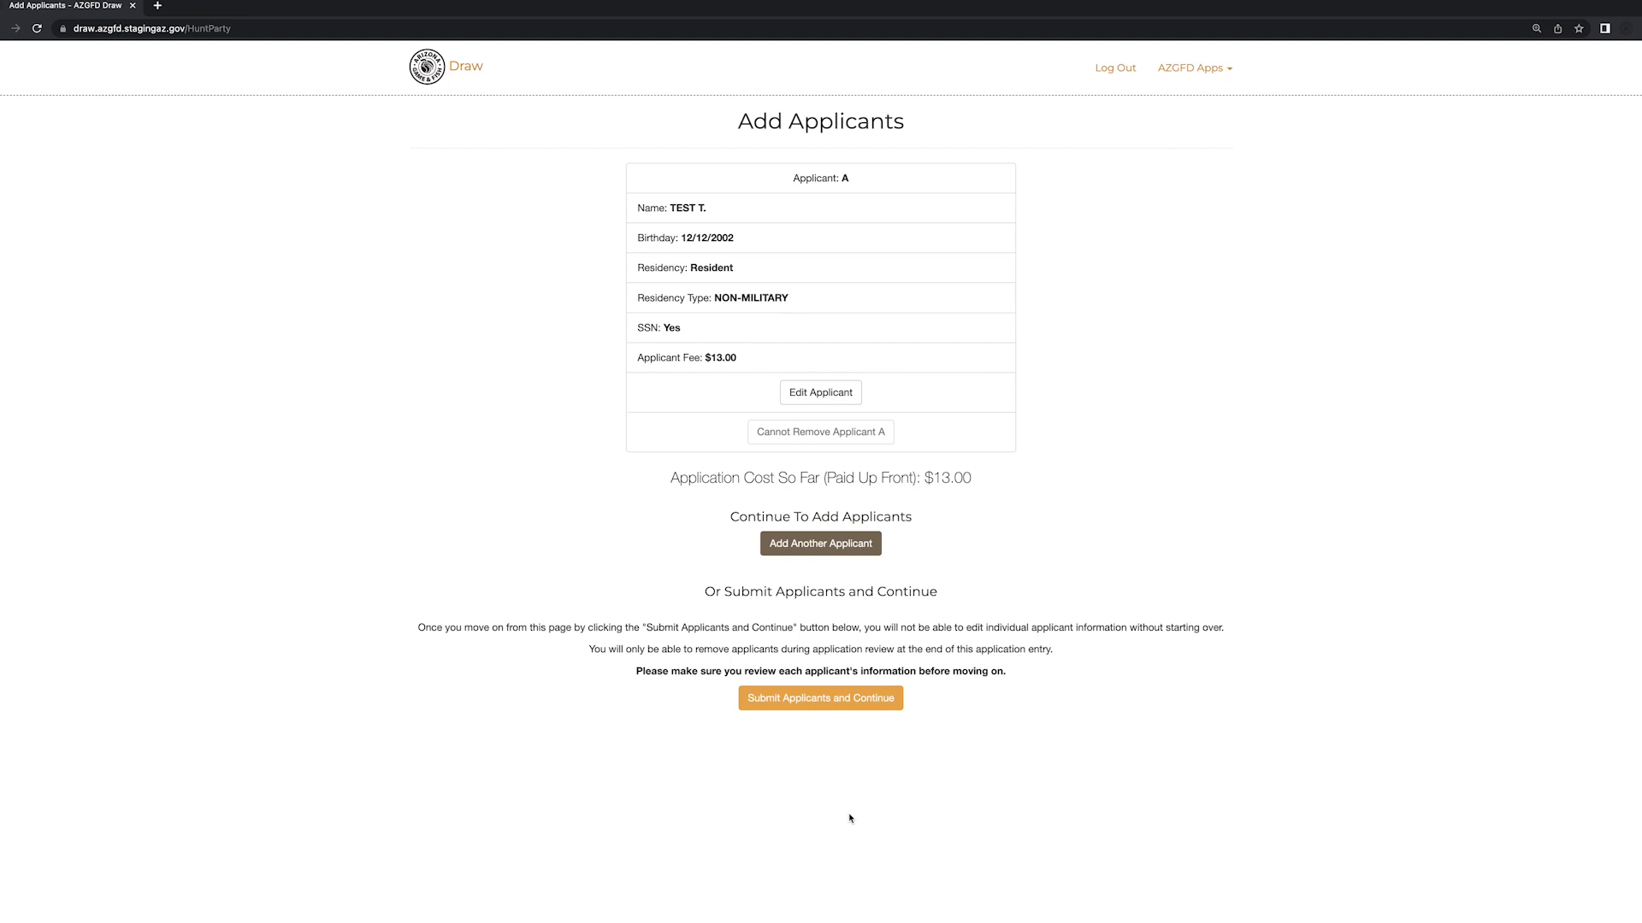
- Submit Applicant A at the $13.00 fee and continue to species selection
left_click(843, 701)
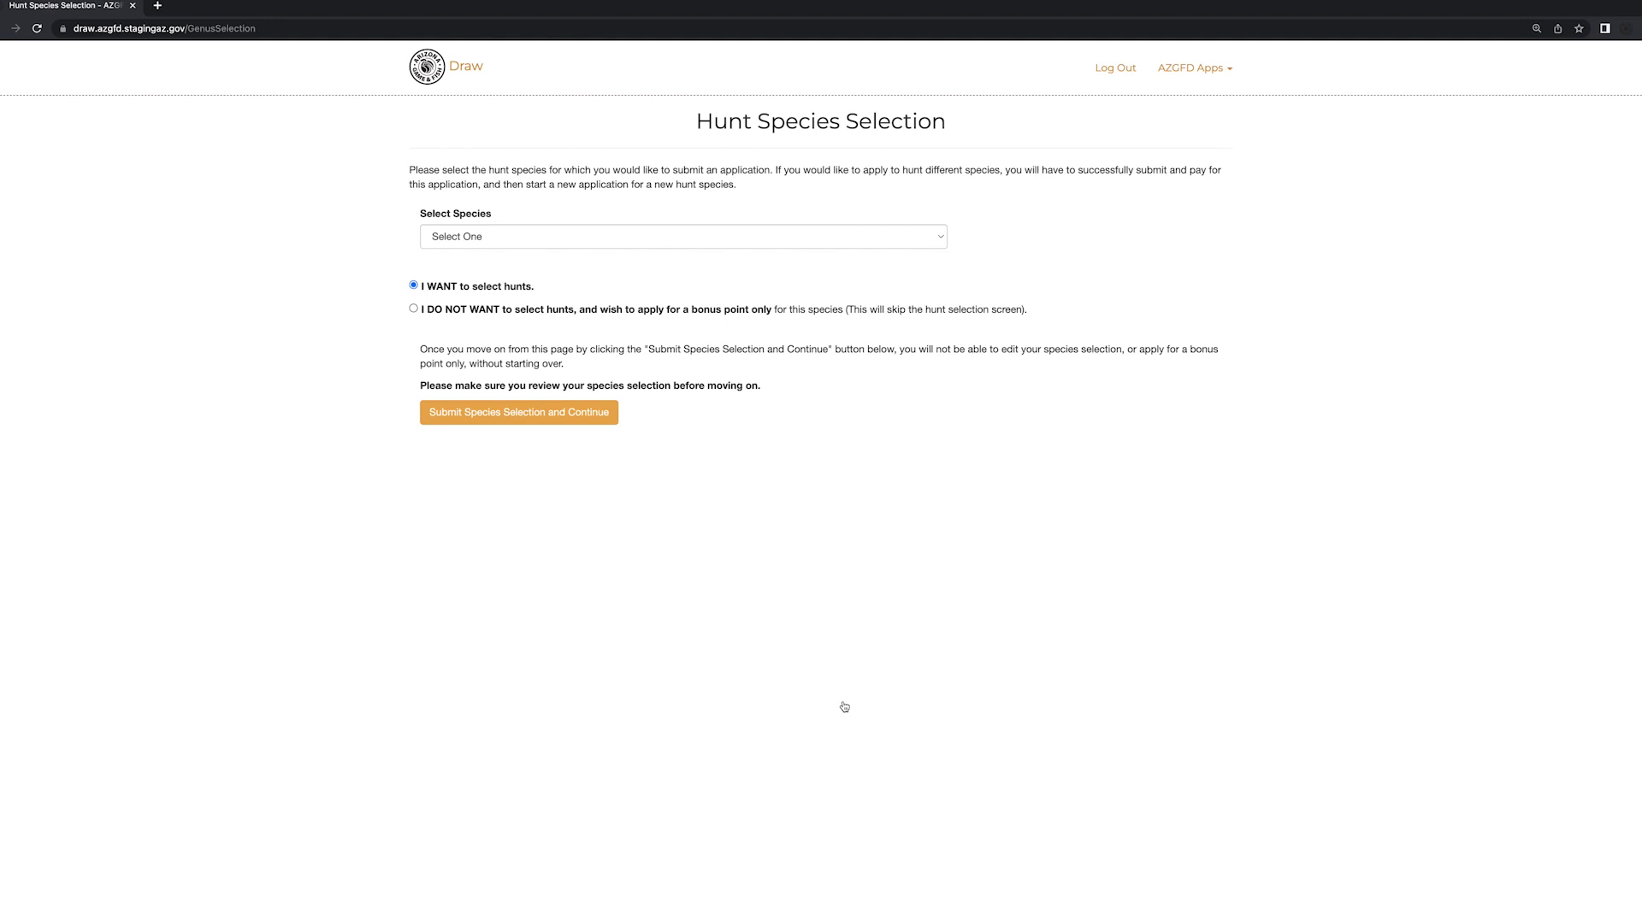
- Select Sandhill Crane as the species and submit the selection
left_click(815, 236)
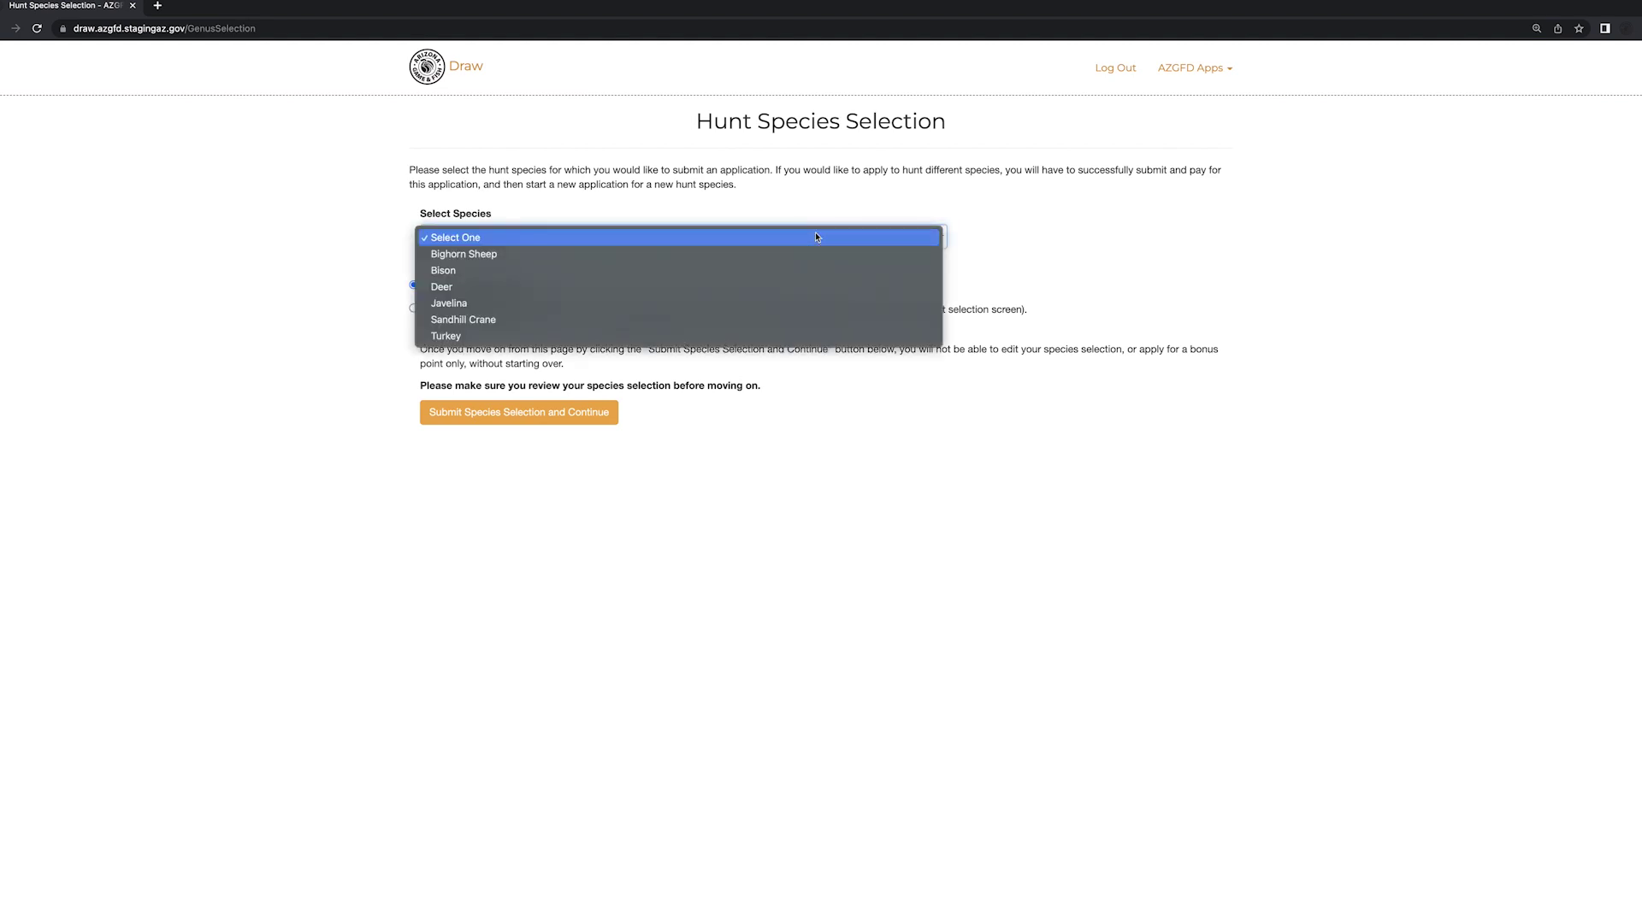
left_click(772, 321)
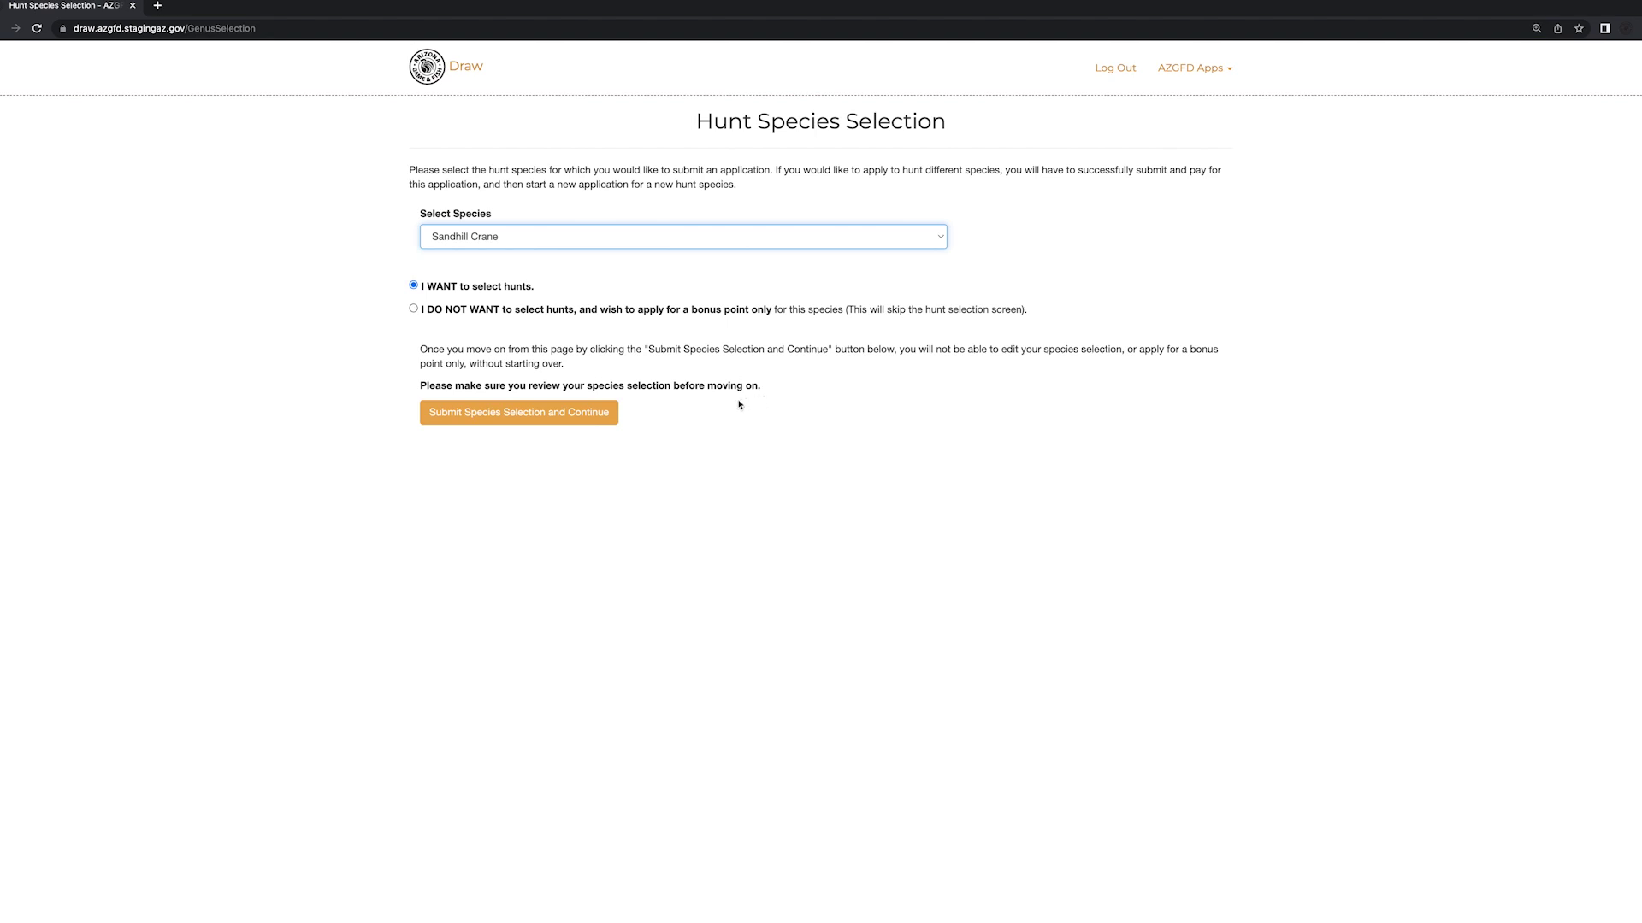
left_click(595, 420)
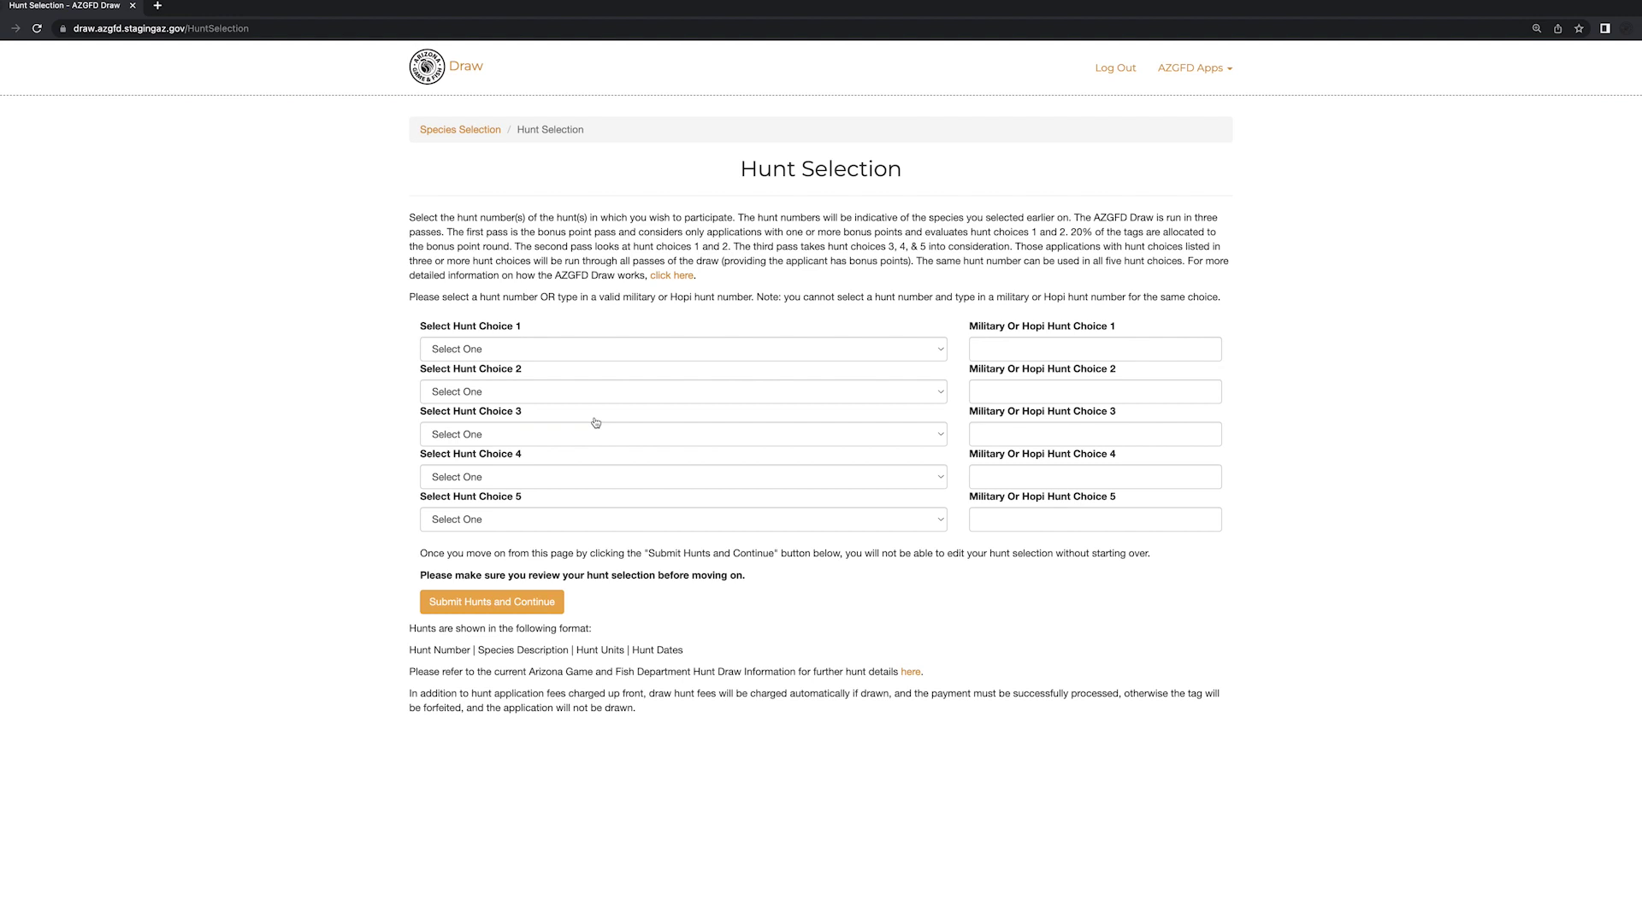
- Set hunt 9003 as first choice and 9009 as second choice, then submit the hunts
left_click(643, 354)
key("Escape")
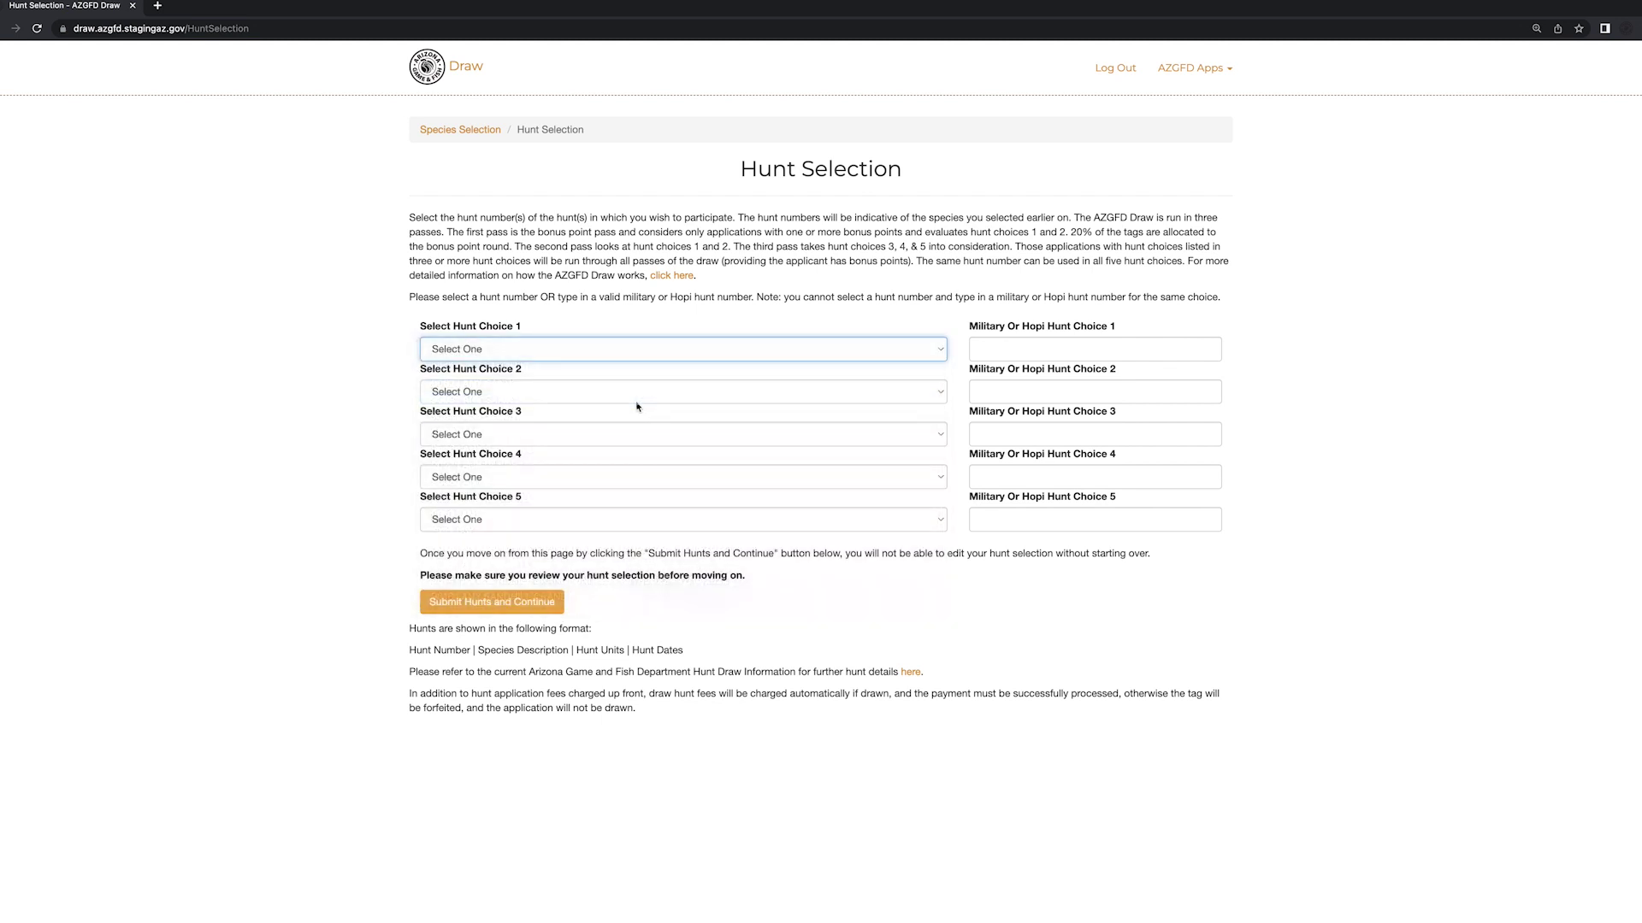
left_click(634, 396)
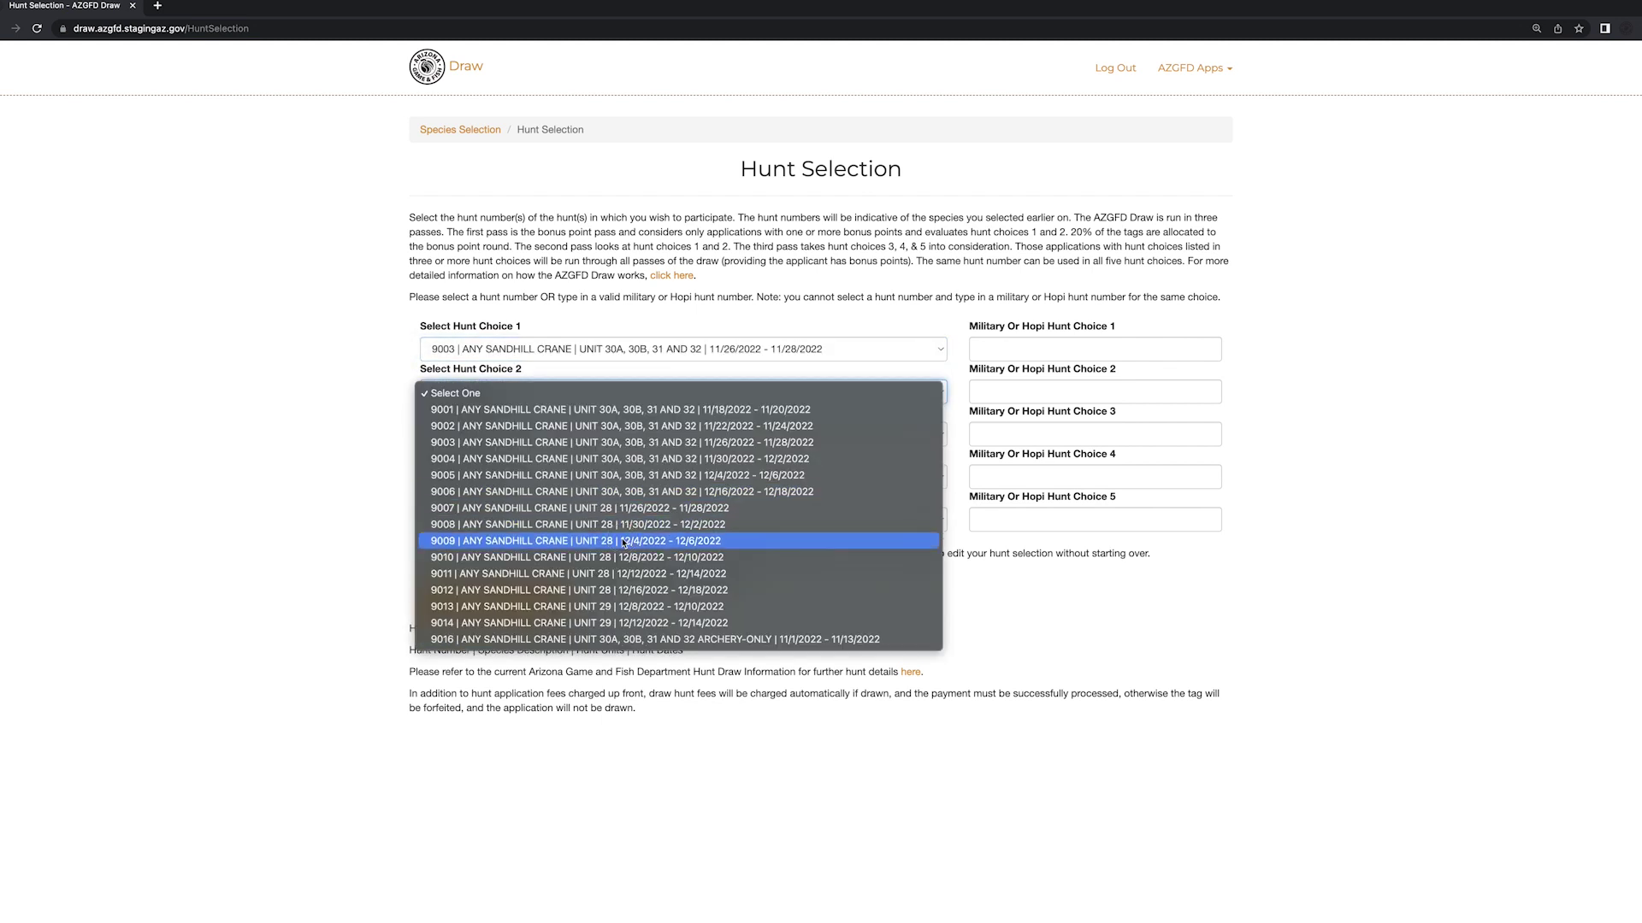
left_click(623, 541)
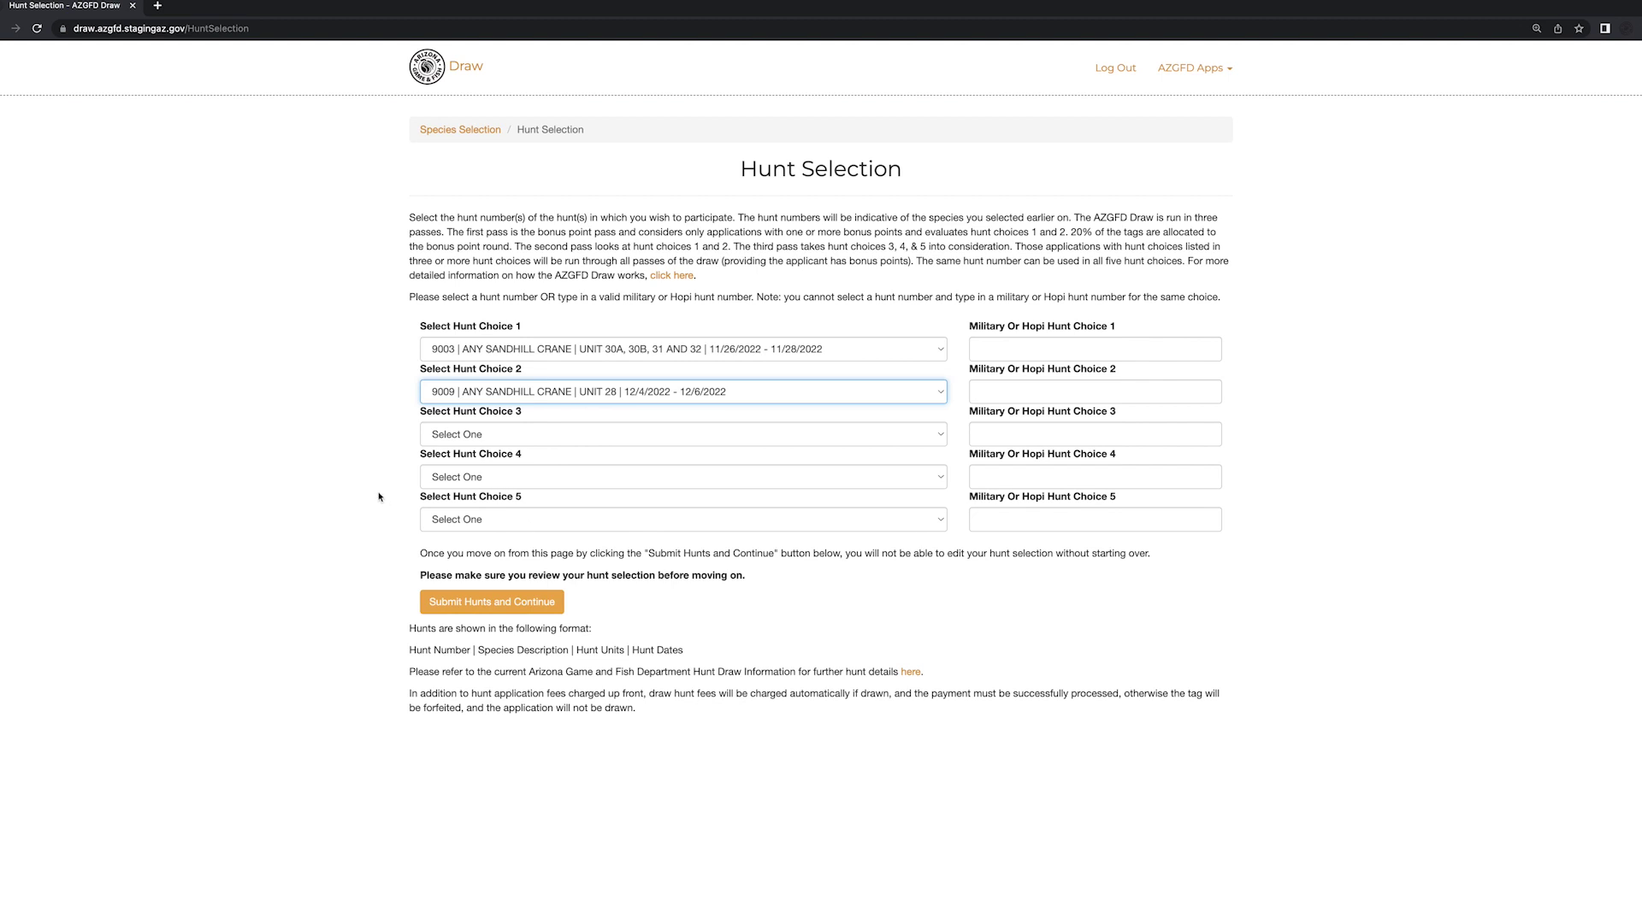
left_click(479, 600)
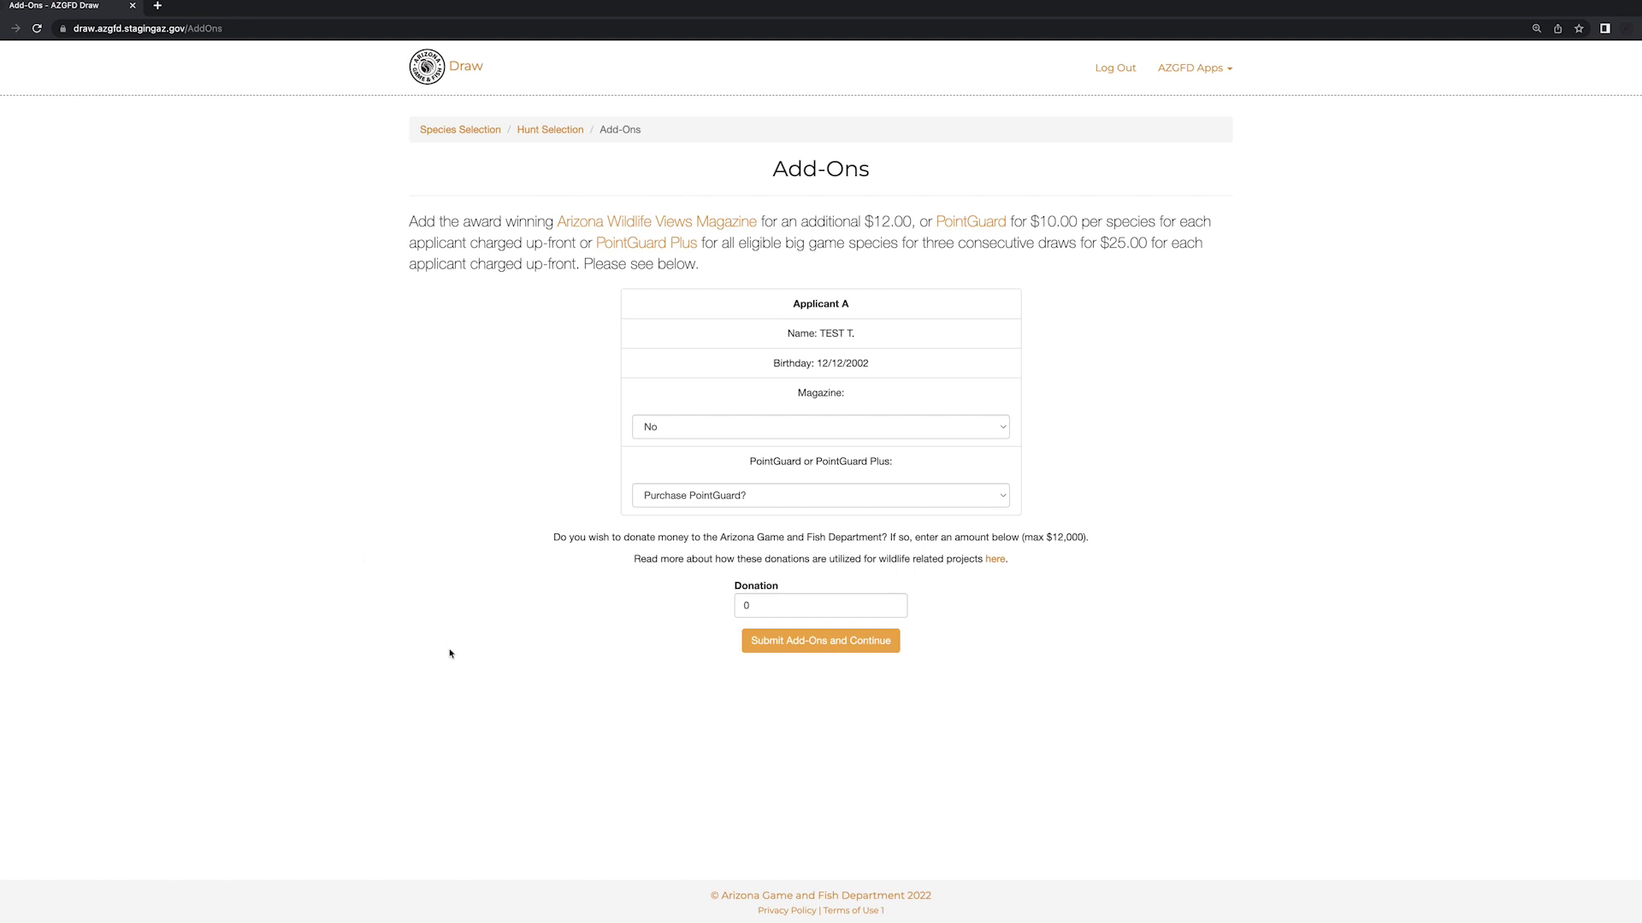
- Set PointGuard to No for the applicant and submit the add-ons
left_click(781, 646)
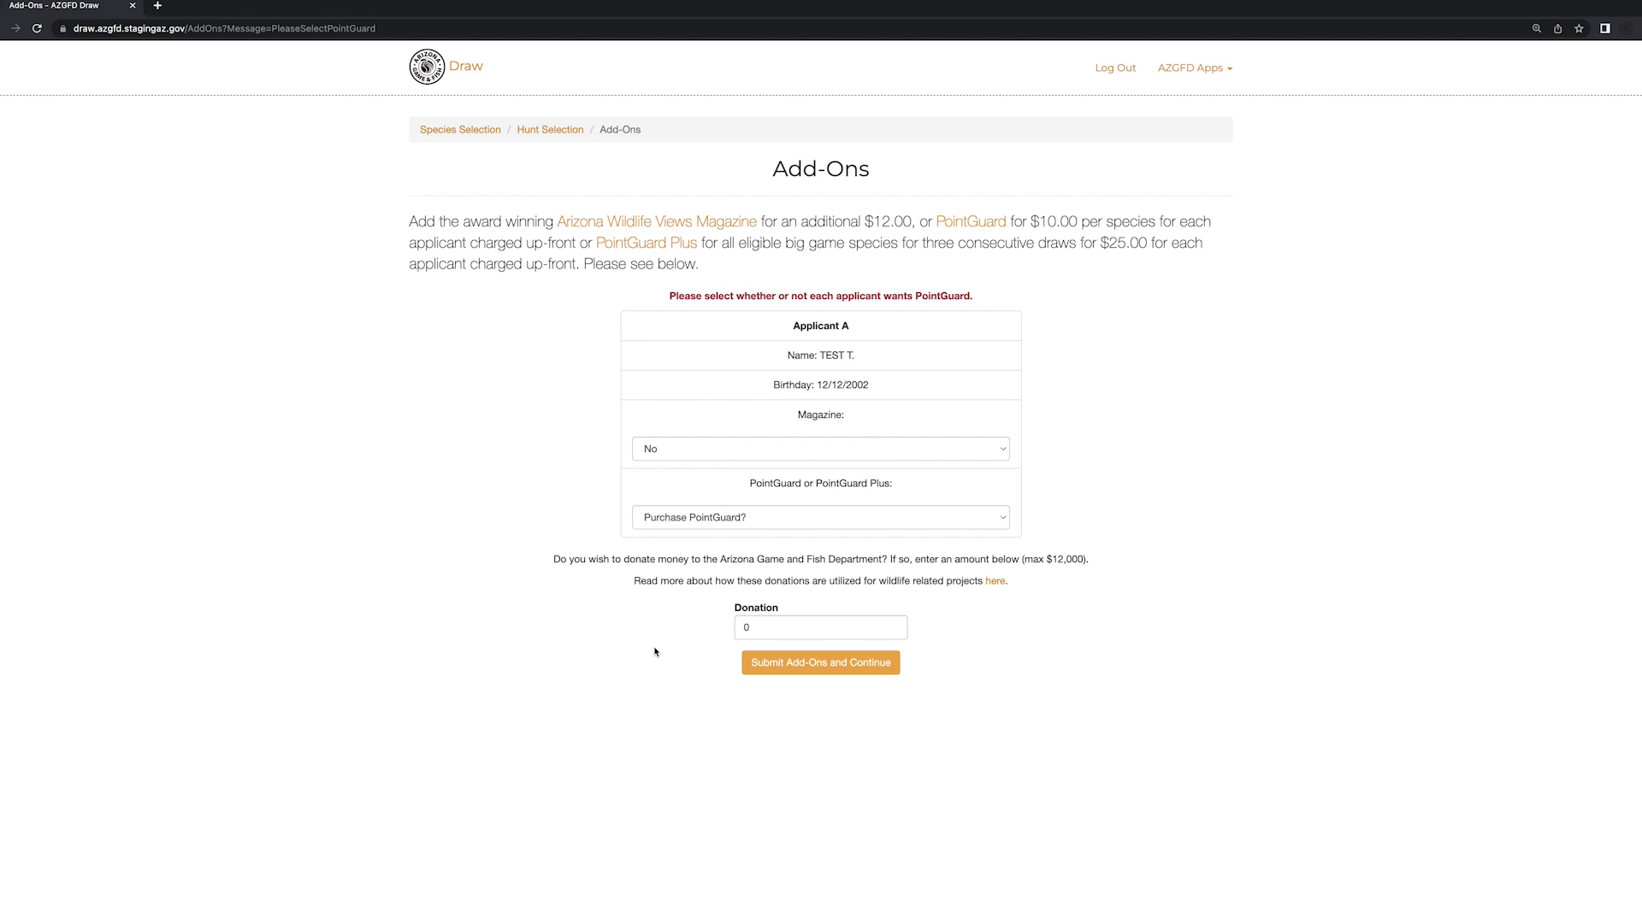
left_click(741, 519)
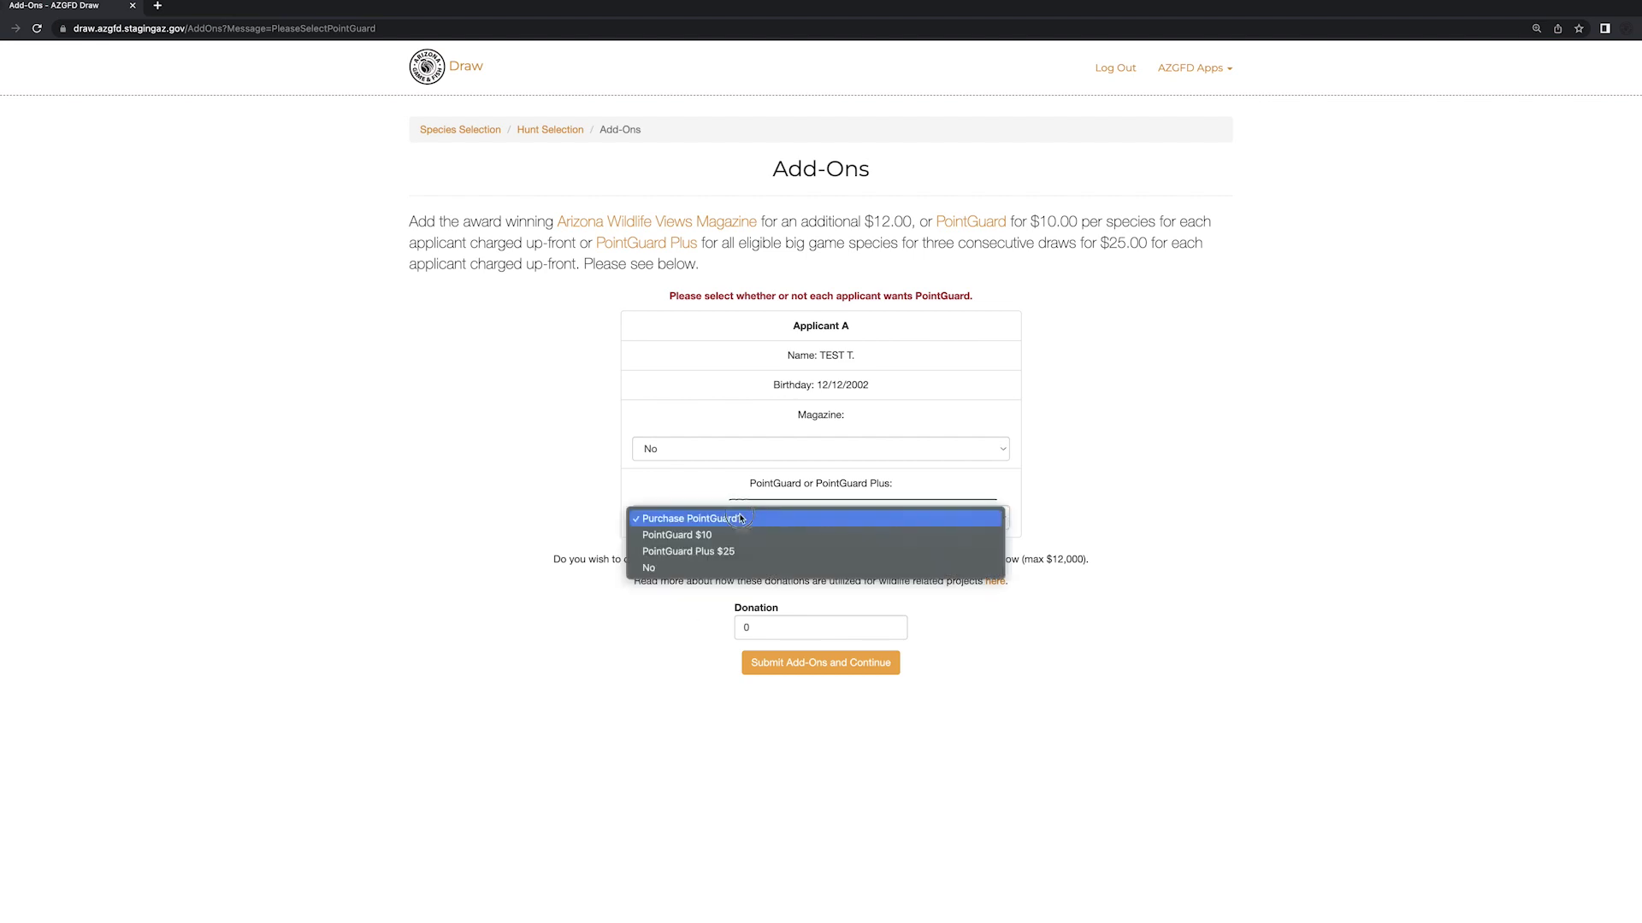
left_click(722, 569)
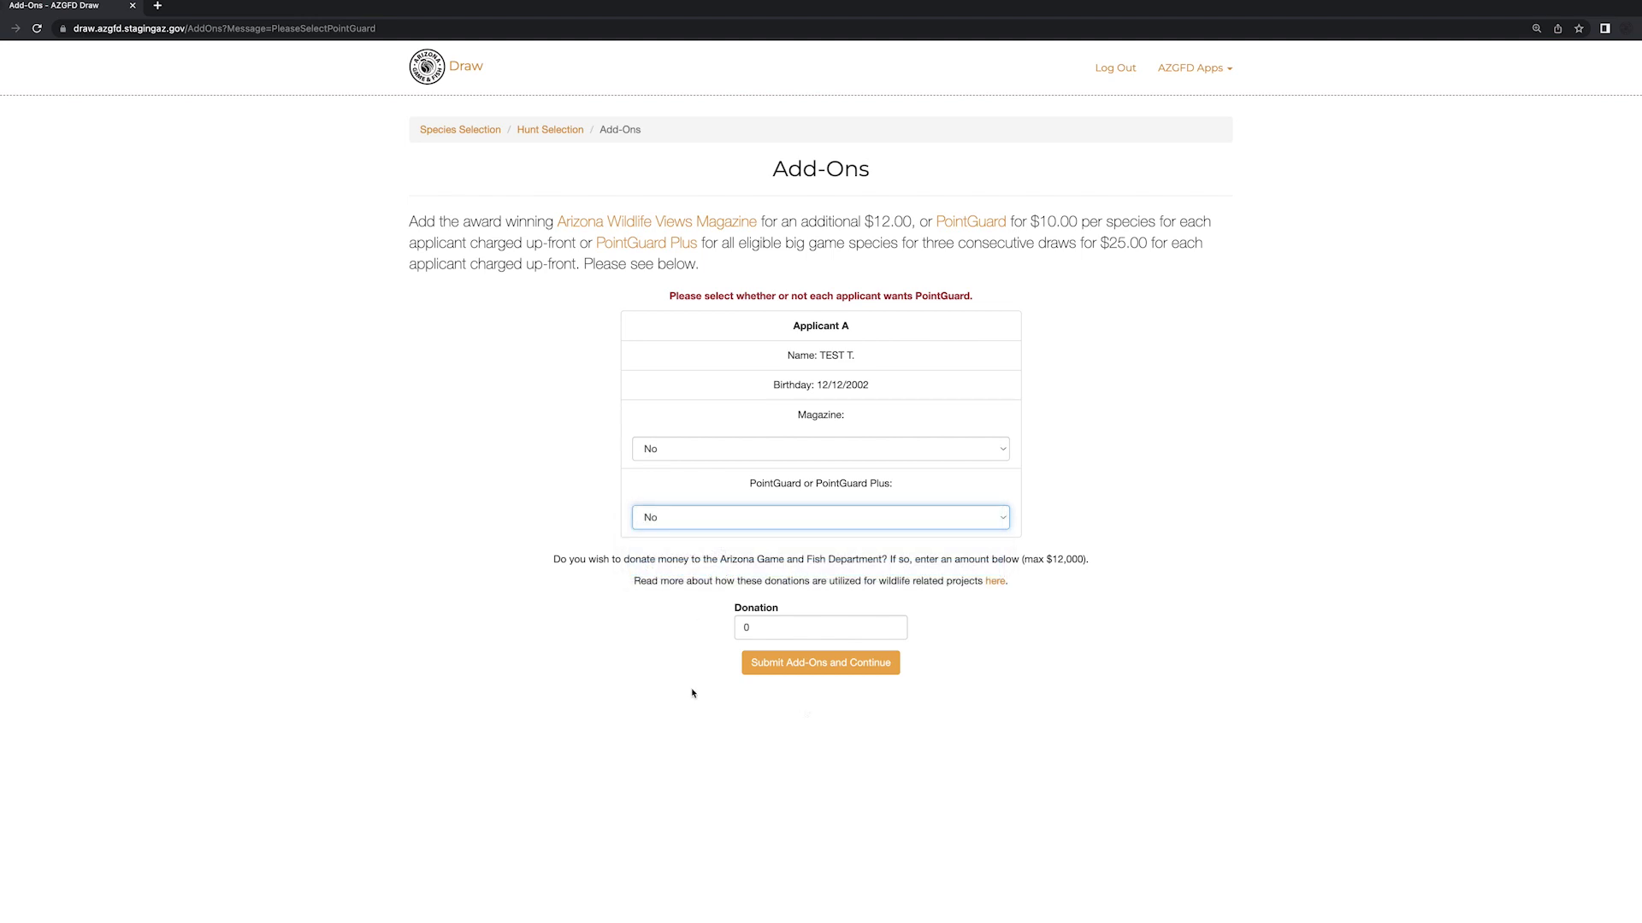
left_click(807, 665)
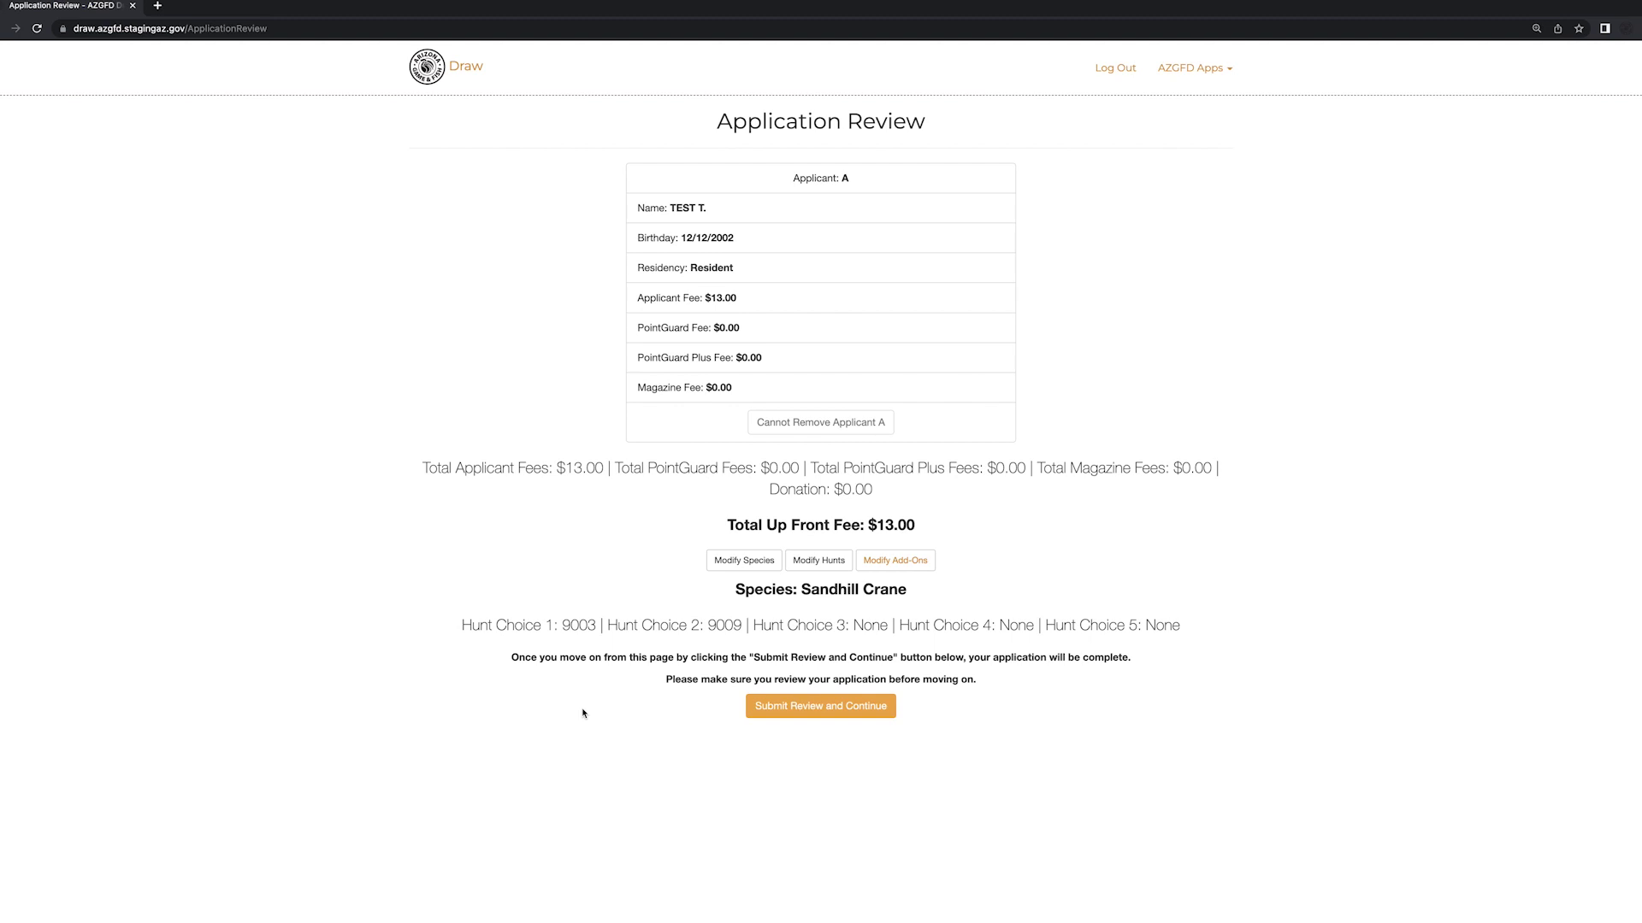
- Submit the application review and proceed to pay the $13.00 Sandhill Crane application
left_click(834, 712)
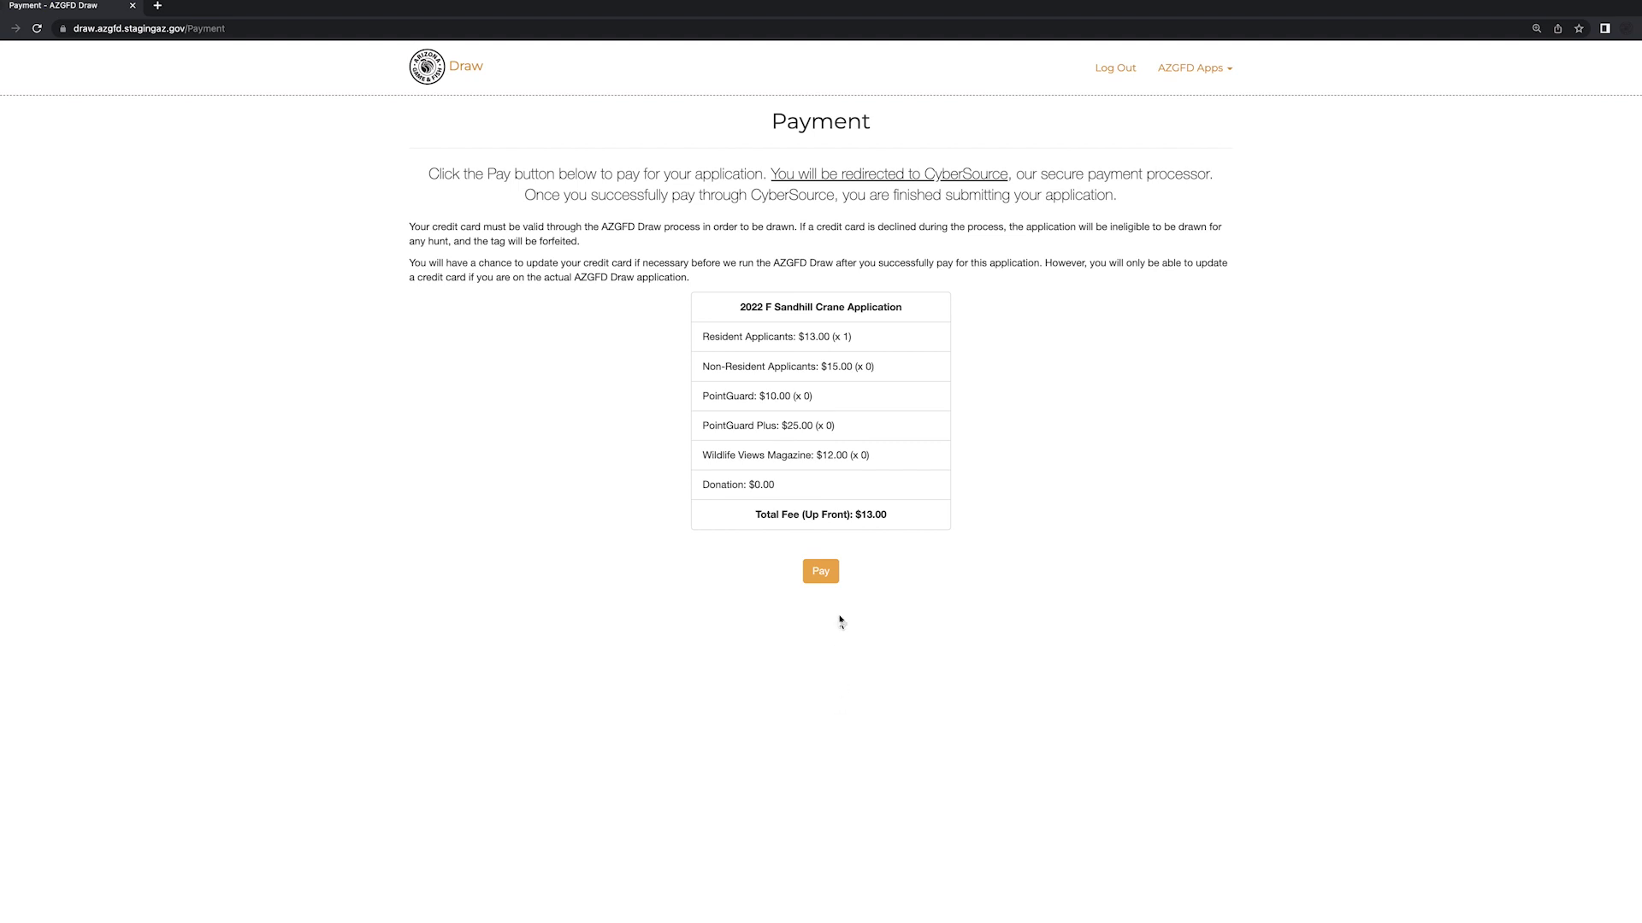
left_click(825, 577)
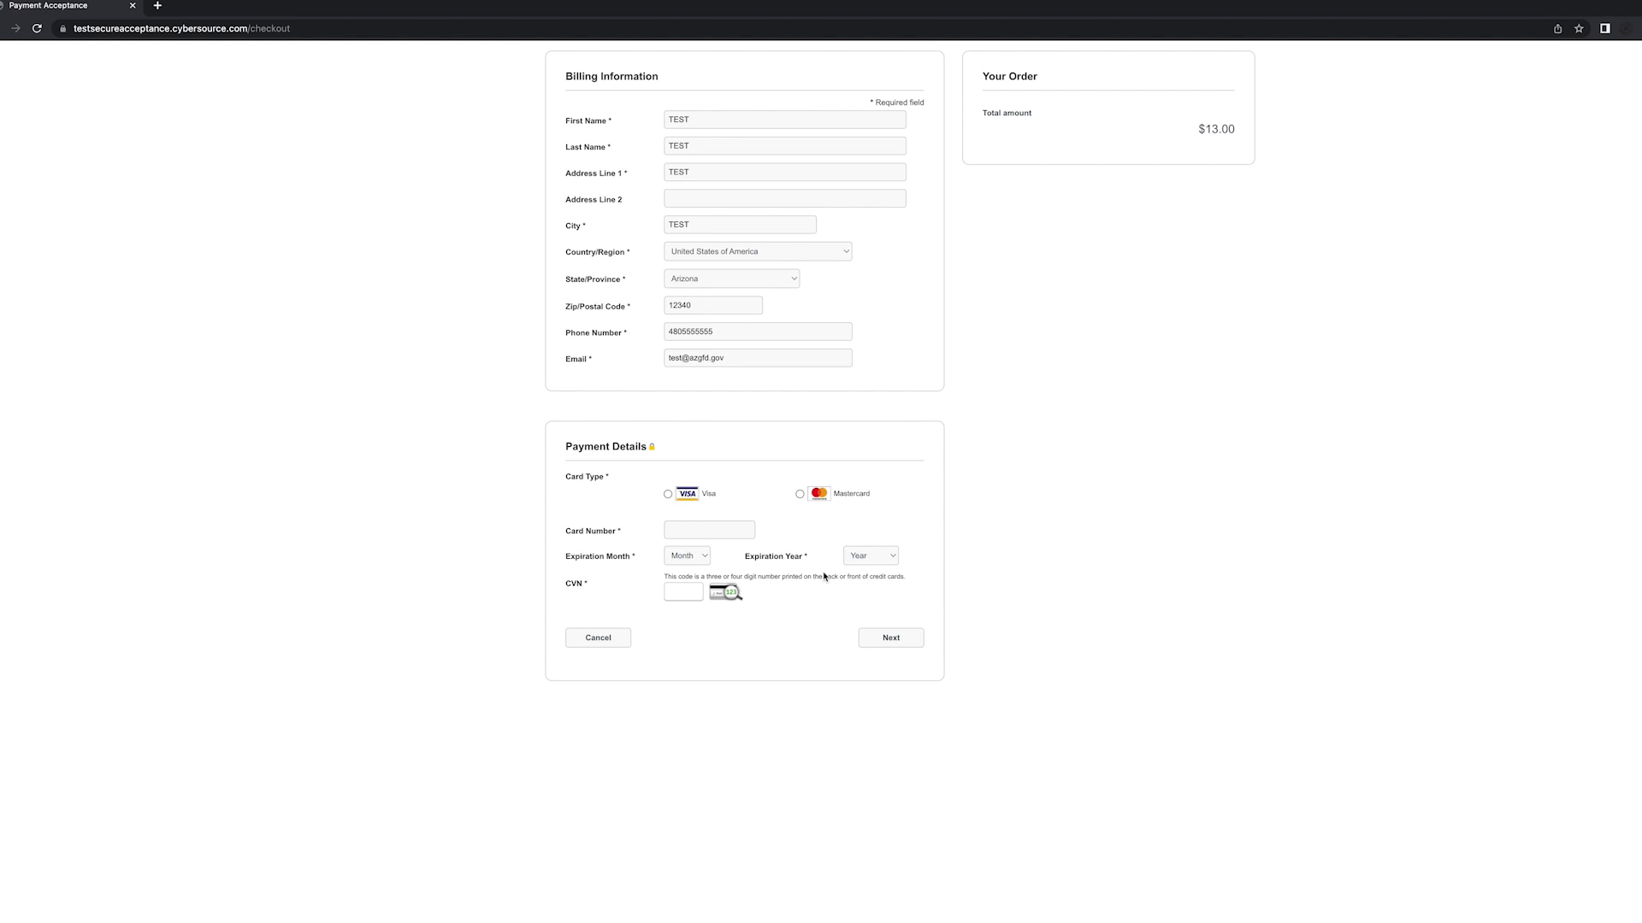
- Pay the $13.00 order with a Visa card expiring 03-2025, entering its number and CVN
left_click(668, 494)
left_click(687, 532)
left_click(697, 556)
left_click(675, 597)
left_click(868, 556)
left_click(863, 611)
left_click(679, 591)
left_click(910, 646)
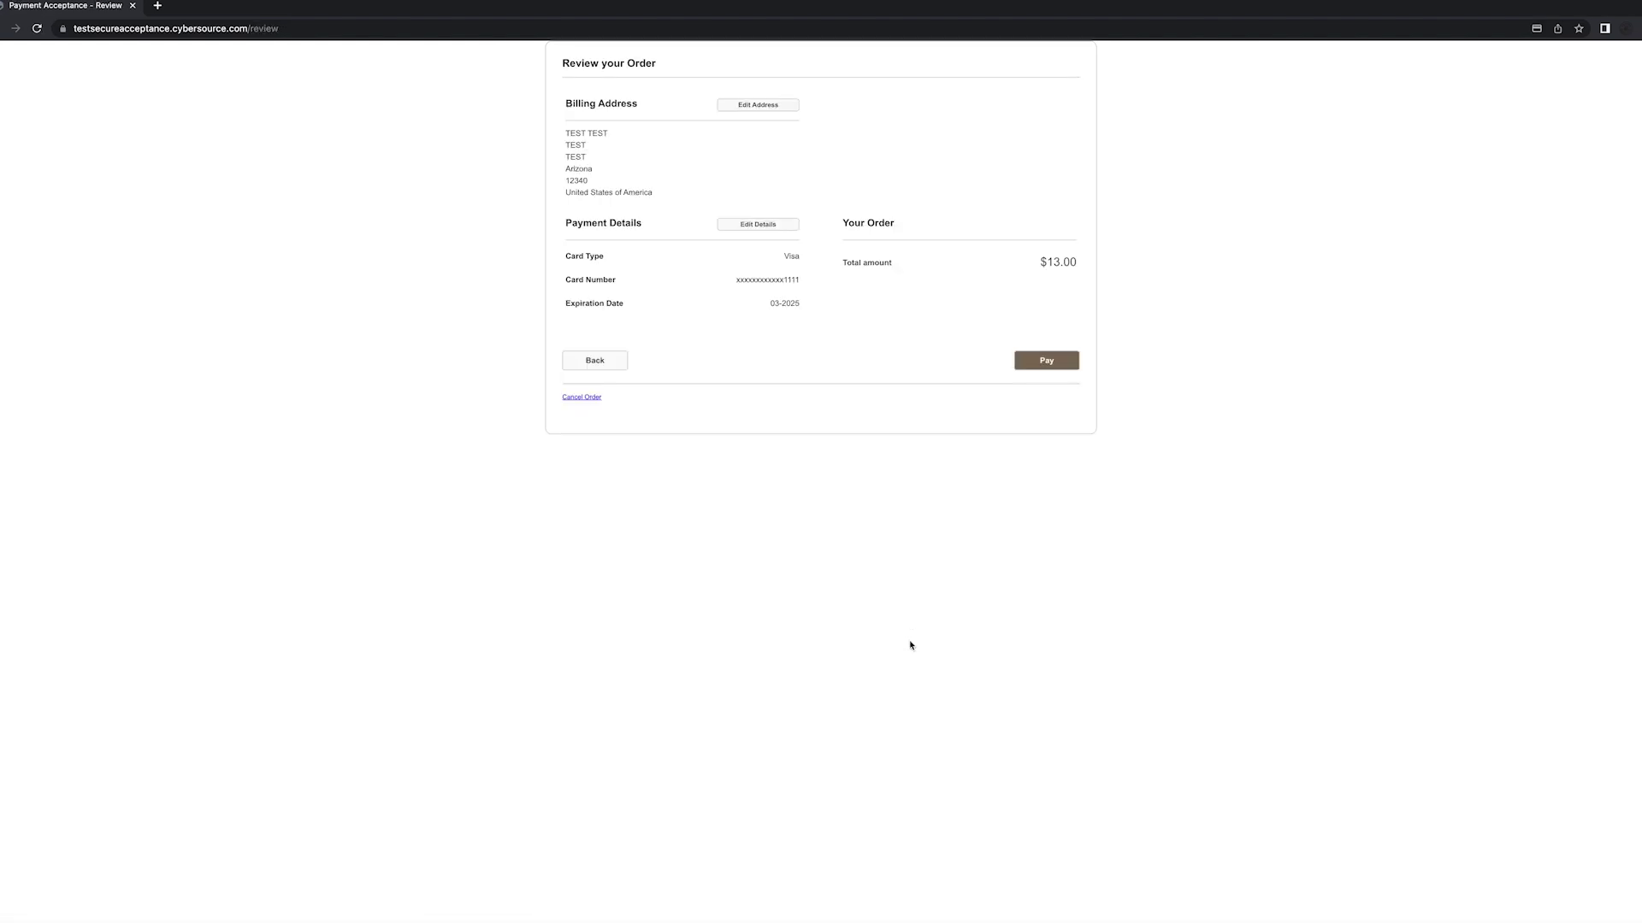
left_click(1060, 361)
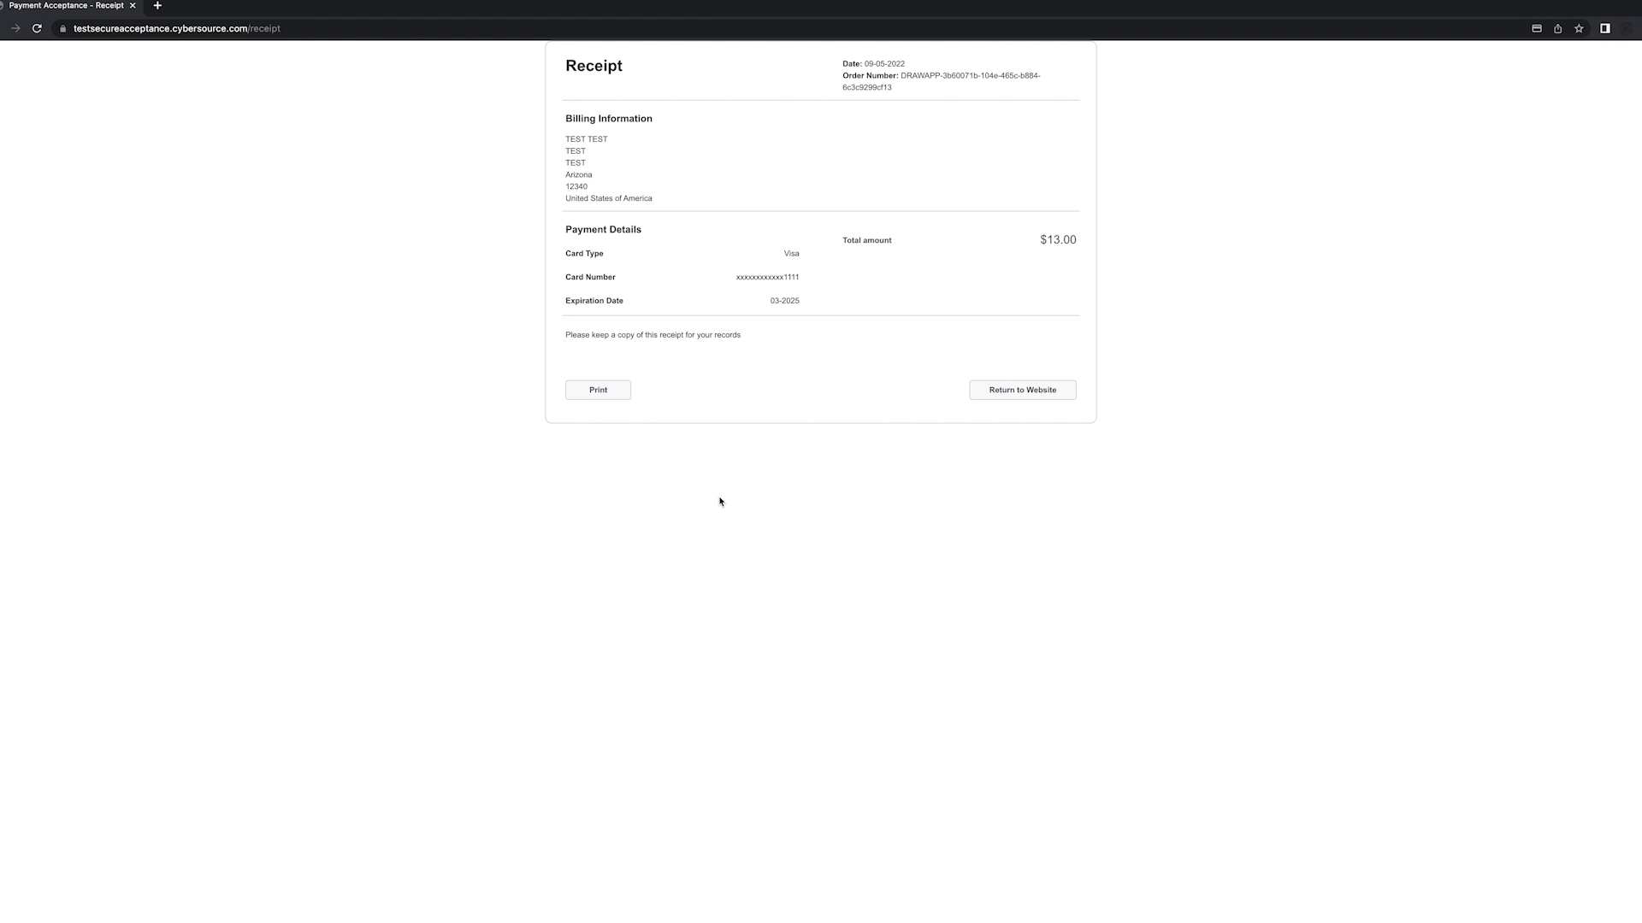
- Leave the $13.00 CyberSource receipt and go back to the AZGFD Draw checkout-finished page
left_click(1001, 390)
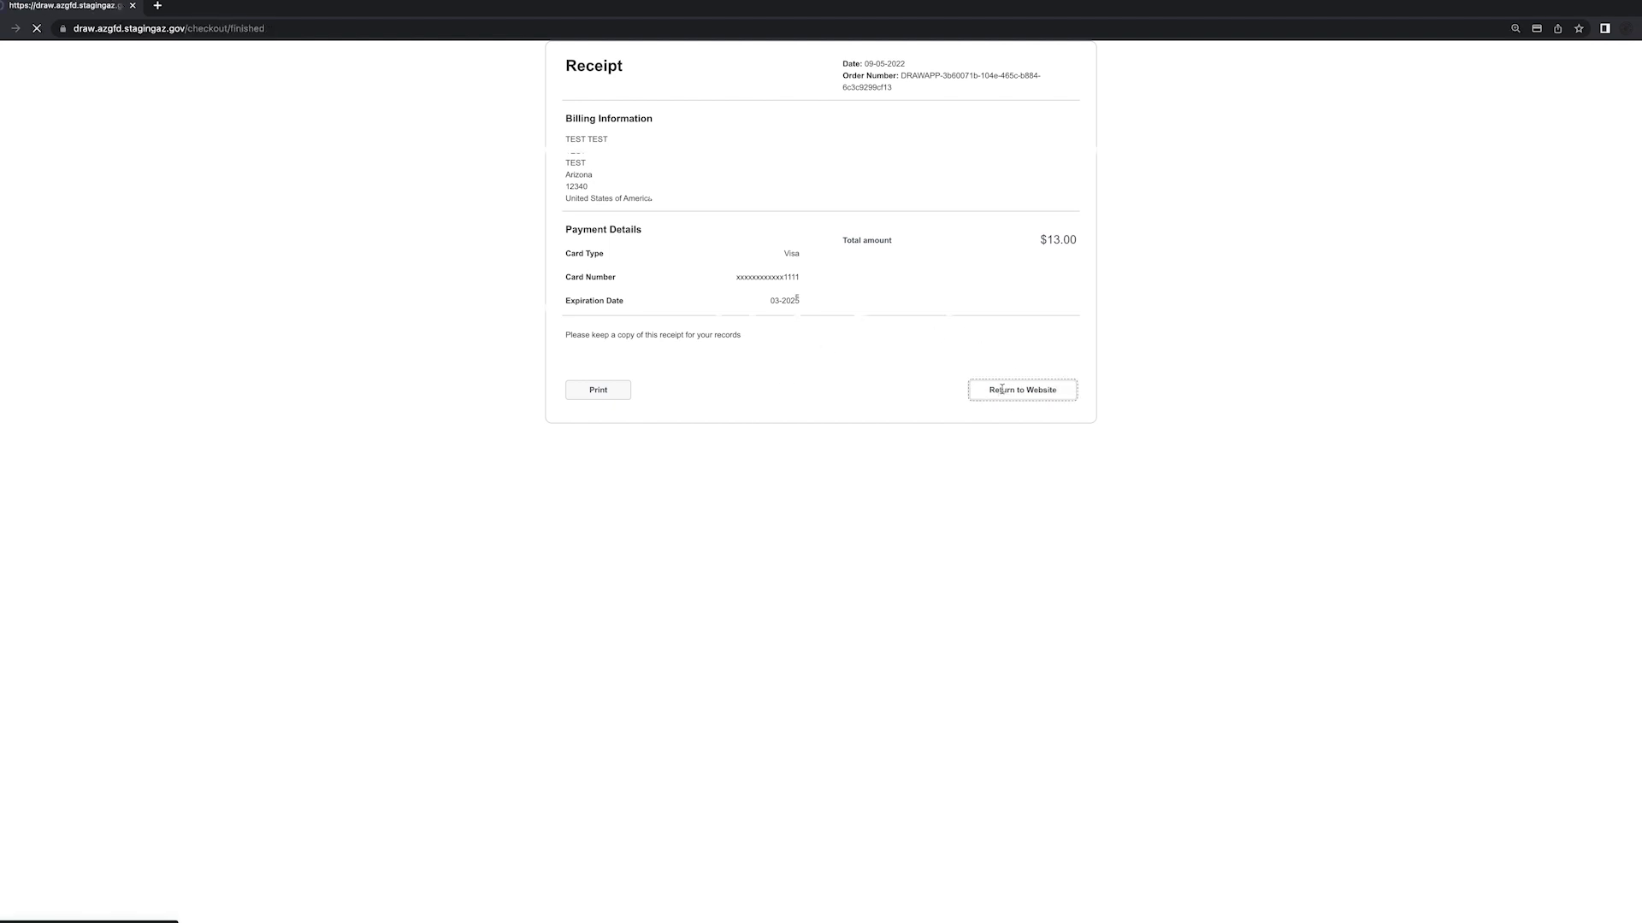